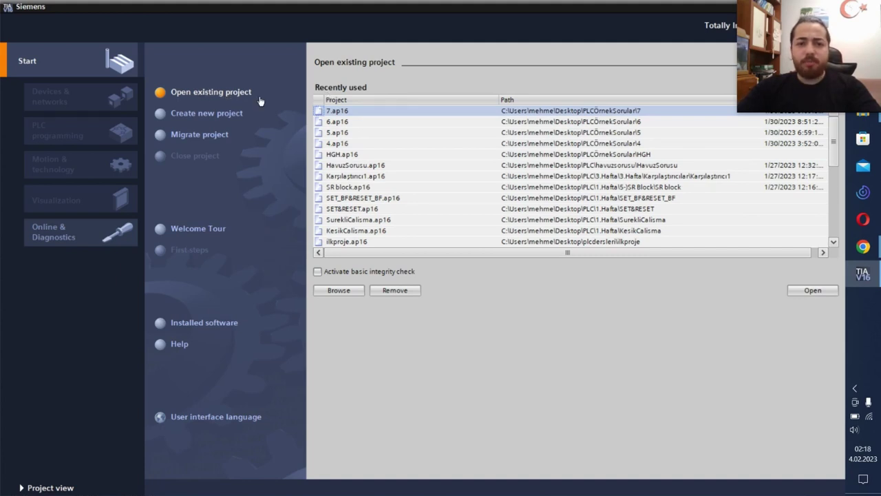
- Look through the recently used projects and browse the PLCÖrnekSorular folder, including its subfolder 1, for existing projects
{"action": "left_click", "coordinate": [363, 132]}
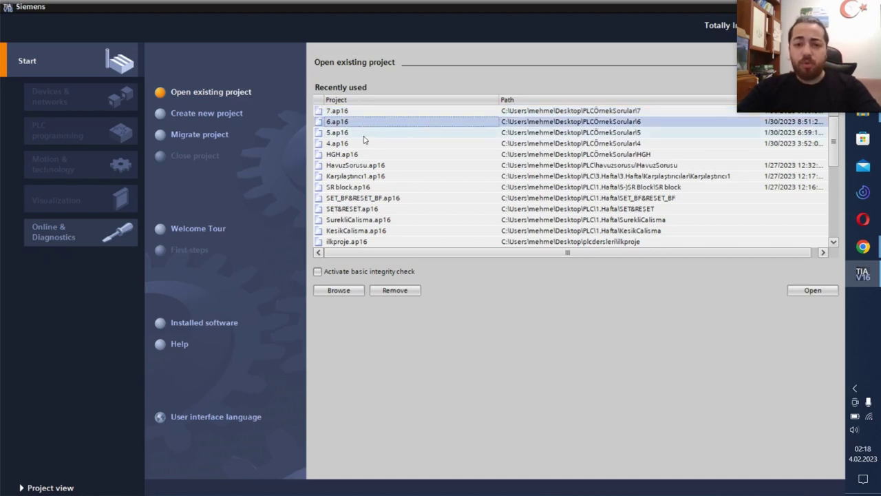
{"action": "scroll", "coordinate": [403, 165], "scroll_direction": "down", "scroll_amount": 3}
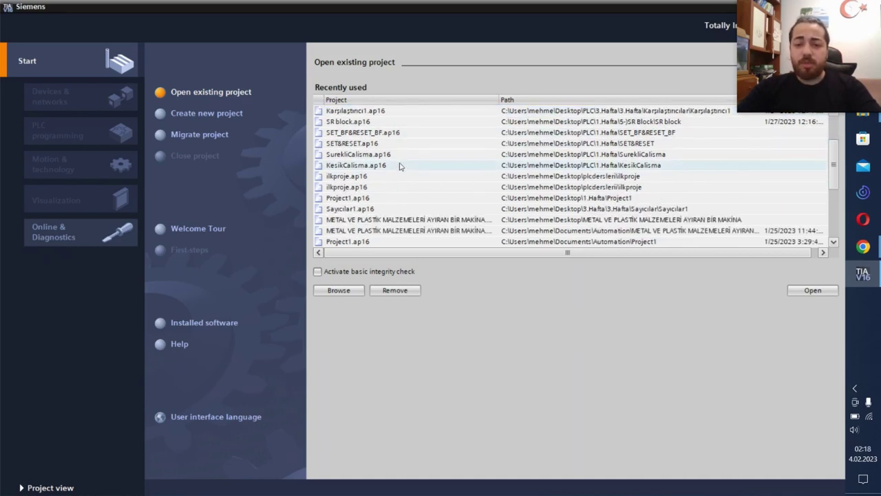
{"action": "scroll", "coordinate": [403, 166], "scroll_direction": "up", "scroll_amount": 1}
{"action": "scroll", "coordinate": [403, 165], "scroll_direction": "up", "scroll_amount": 3}
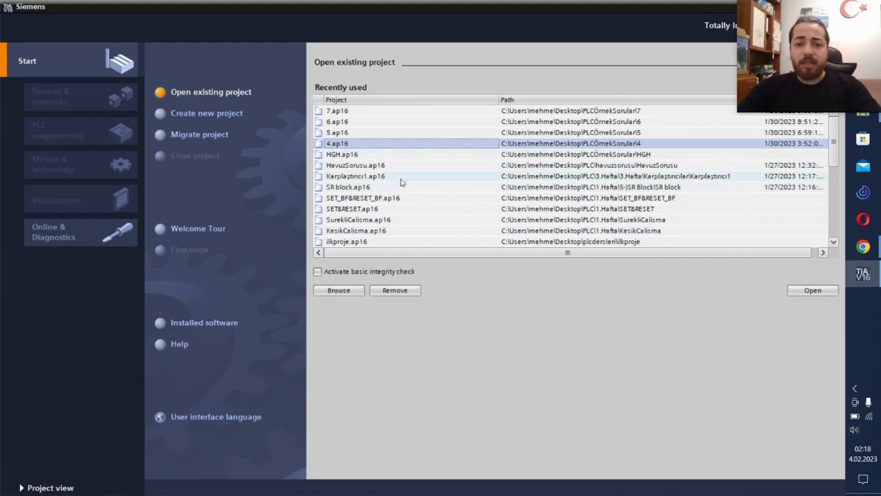
{"action": "left_click", "coordinate": [358, 292]}
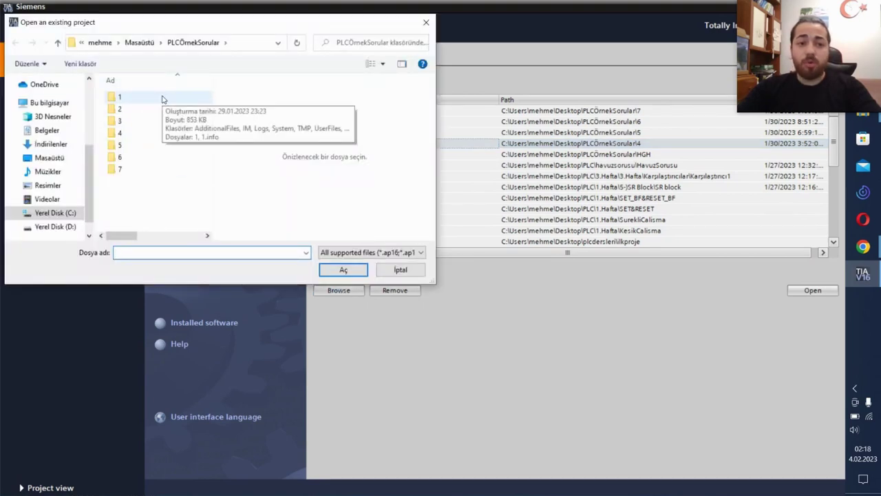
{"action": "double_click", "coordinate": [163, 98]}
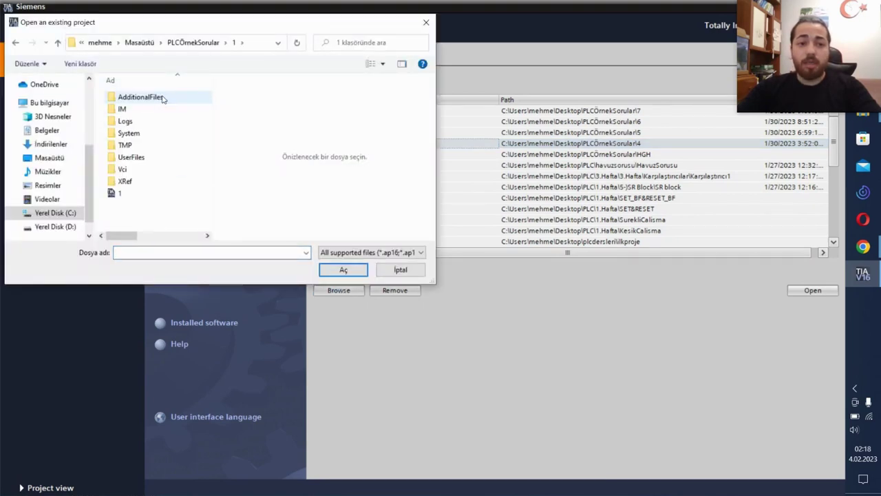
{"action": "left_click", "coordinate": [15, 42]}
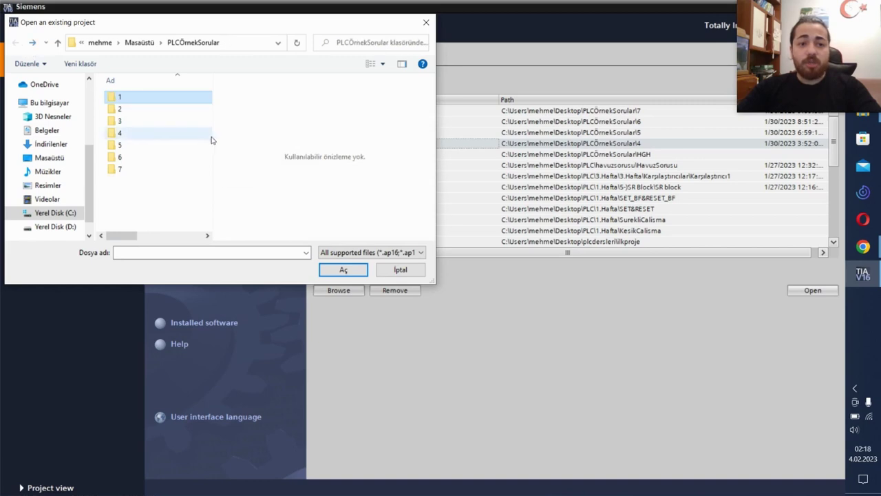
{"action": "left_click", "coordinate": [433, 28]}
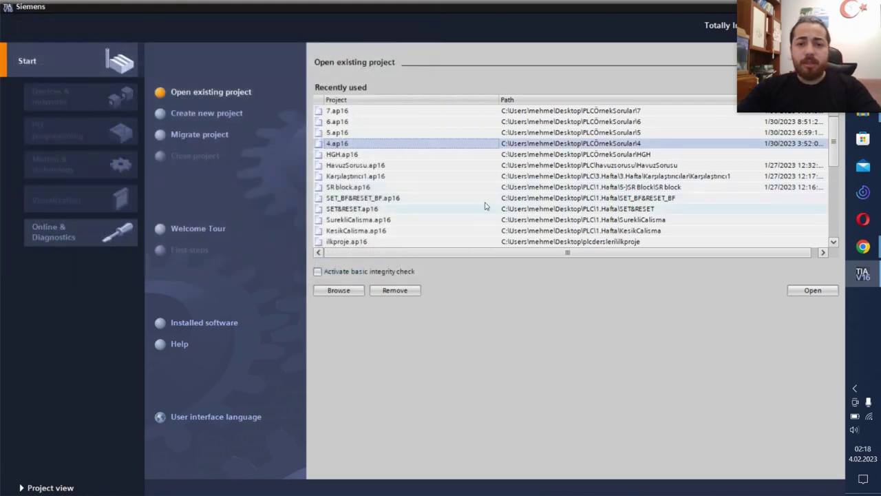
{"action": "left_click", "coordinate": [372, 167]}
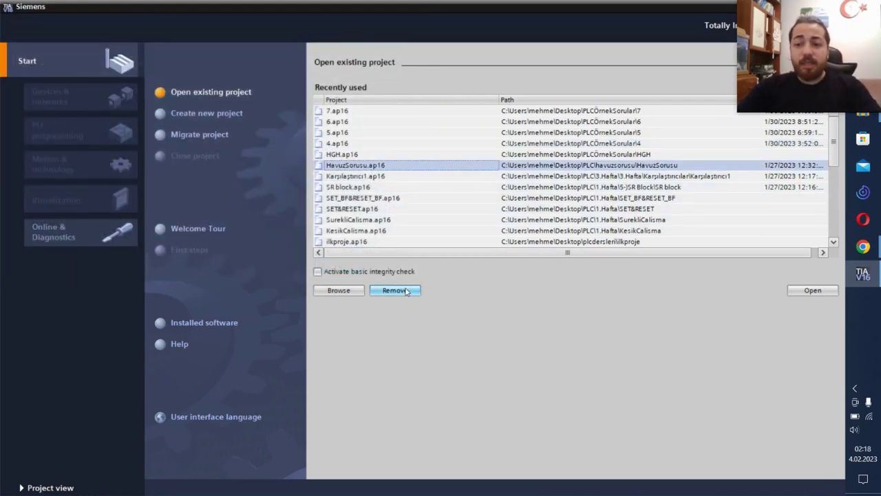
{"action": "left_click", "coordinate": [400, 156]}
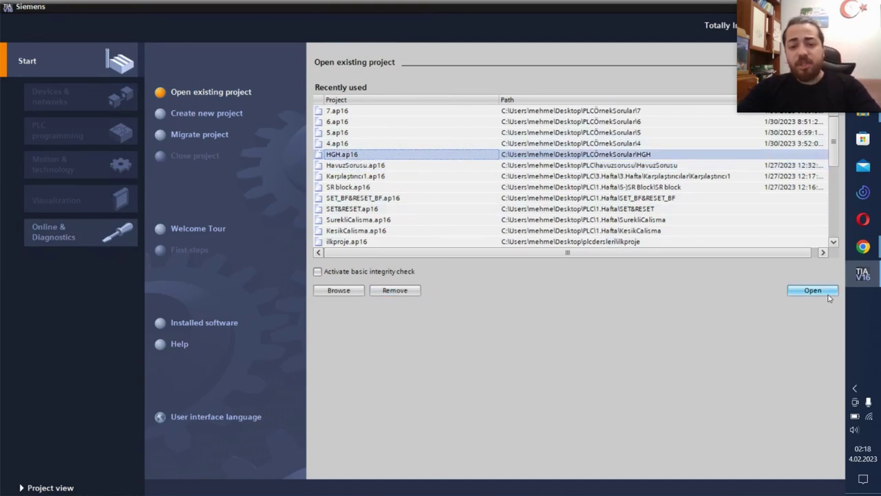
{"action": "left_click", "coordinate": [355, 292]}
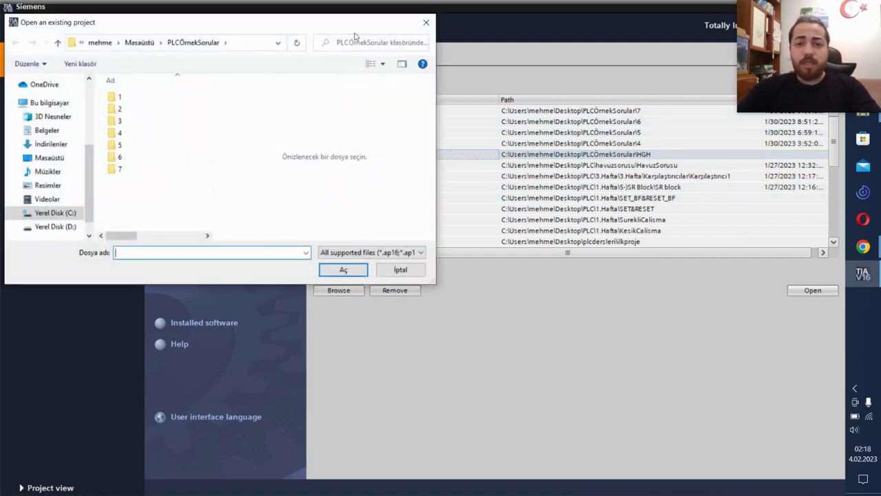
{"action": "left_click", "coordinate": [423, 23]}
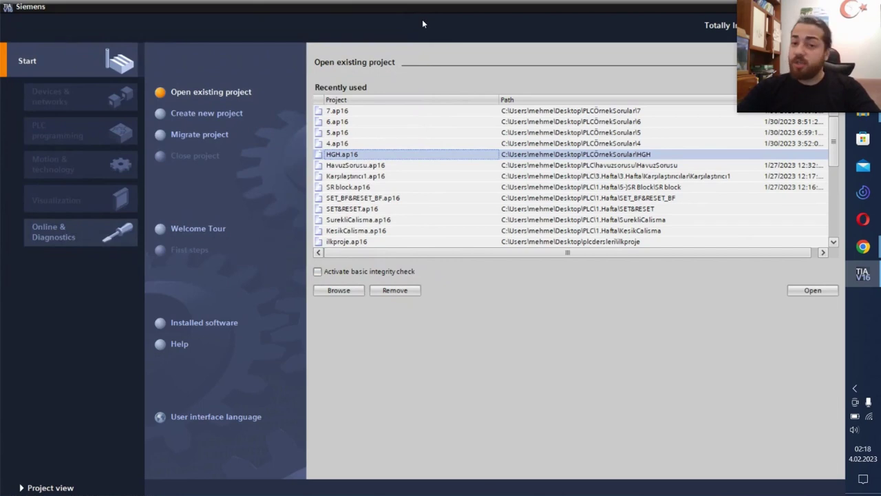
- Bring up the settings for creating a new project and review its path and version
{"action": "left_click", "coordinate": [203, 114]}
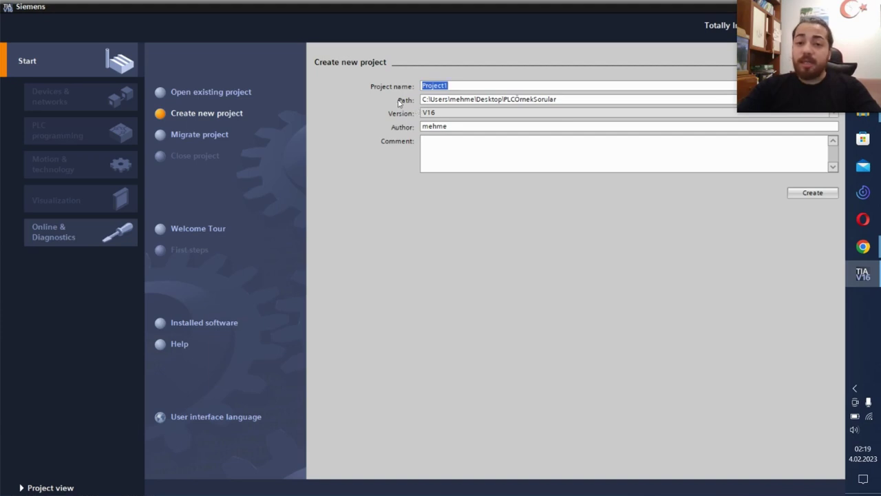
{"action": "left_click", "coordinate": [602, 101]}
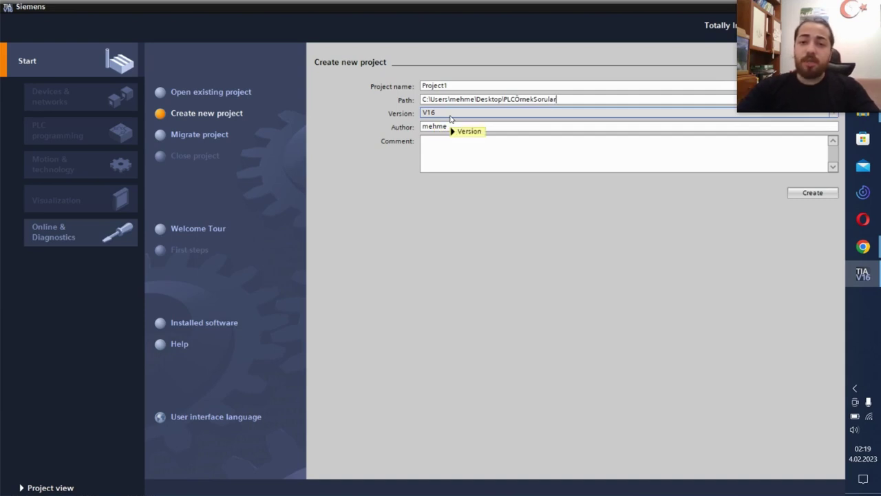
{"action": "mouse_move", "coordinate": [451, 119]}
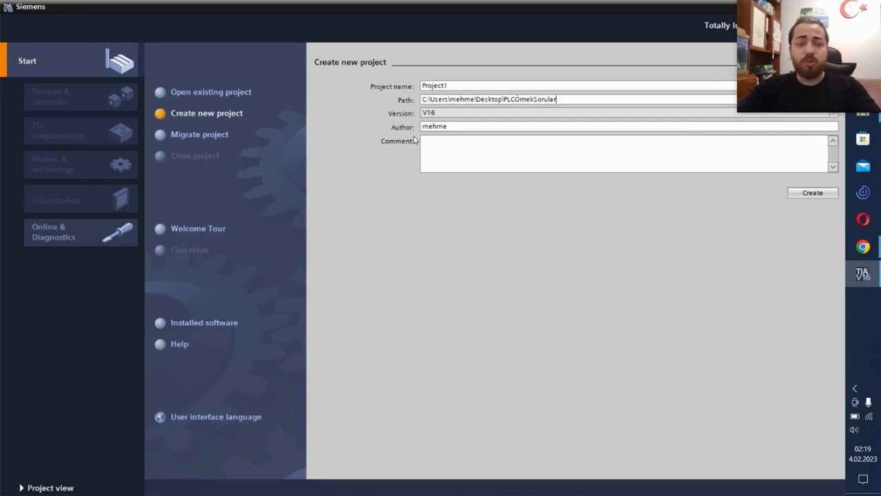
- Enter "2 sensör 1 motor" as the new project's comment
{"action": "left_click", "coordinate": [455, 144]}
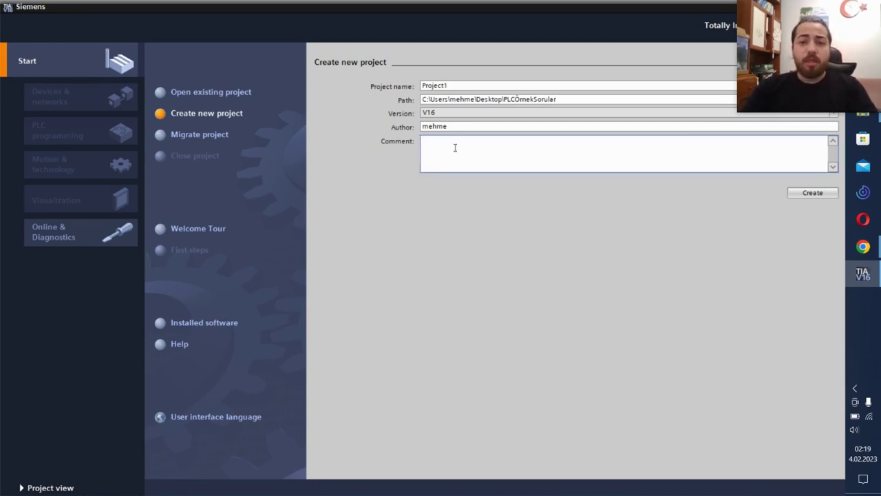
{"action": "type", "text": "2 sensör"}
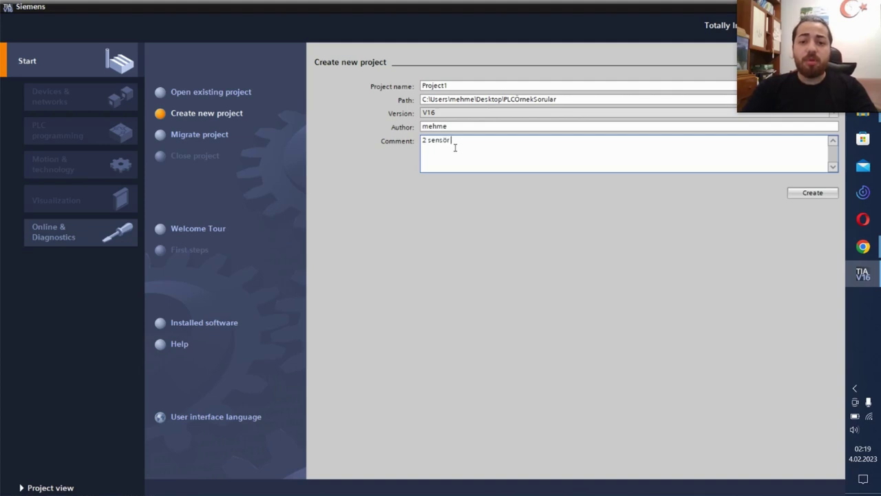
{"action": "type", "text": " 1 motor"}
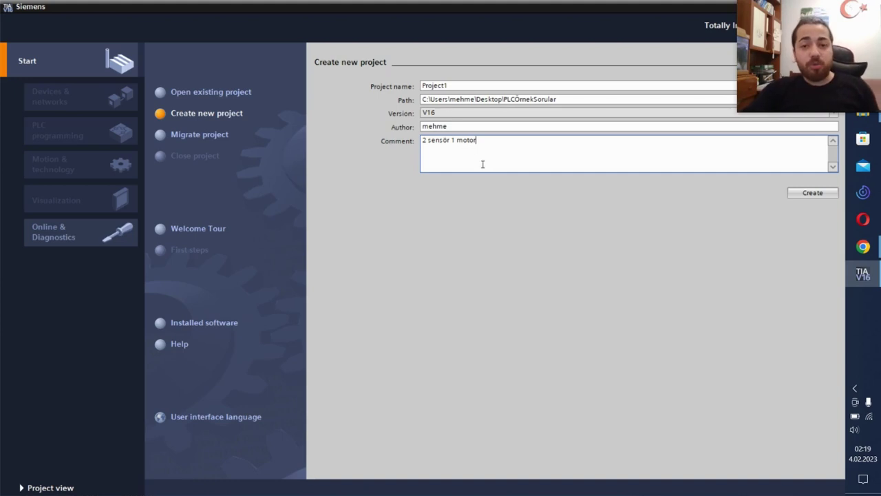
- Replace the project comment with "Ağ 2 deki enerji durumuna bak", and clear the comment again
{"action": "left_click_drag", "start_coordinate": [489, 153], "coordinate": [411, 141]}
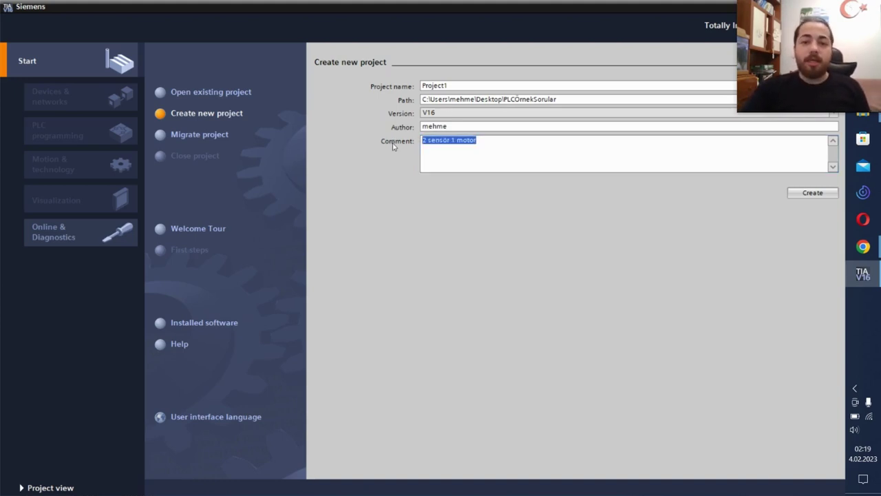
{"action": "key", "text": "BackSpace"}
{"action": "type", "text": "A"}
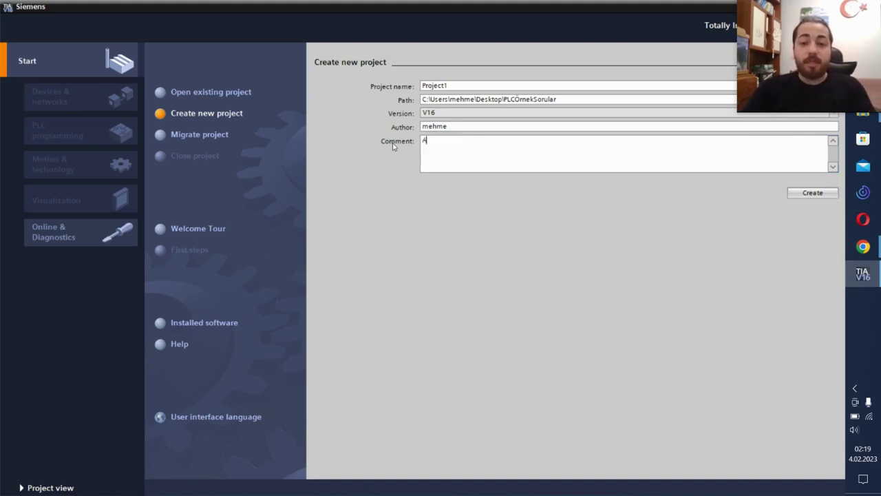
{"action": "type", "text": "ğ 2 de "}
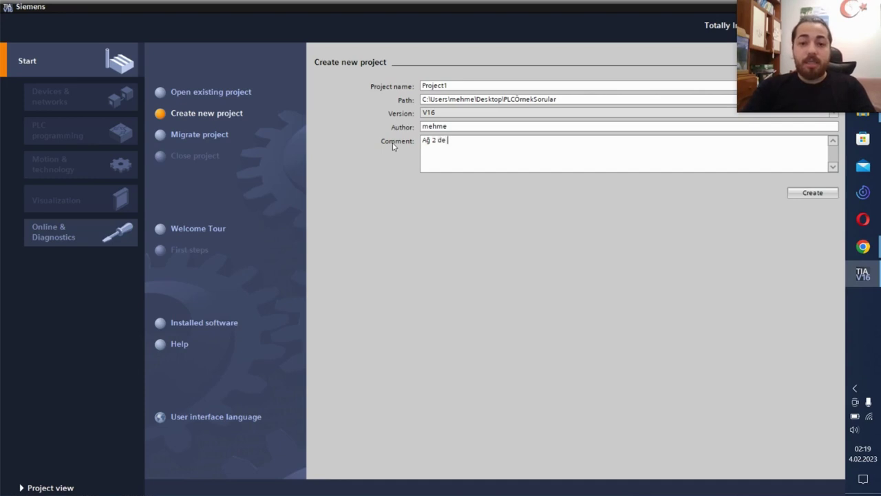
{"action": "type", "text": "ki en"}
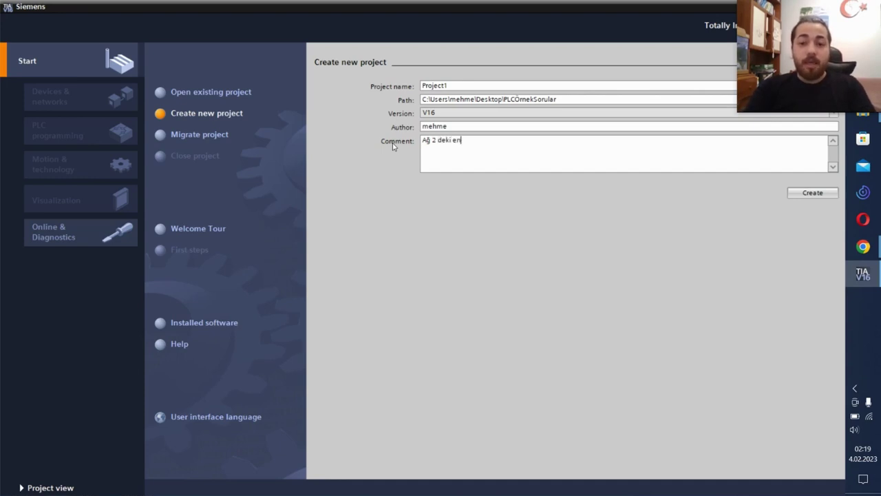
{"action": "type", "text": "erji "}
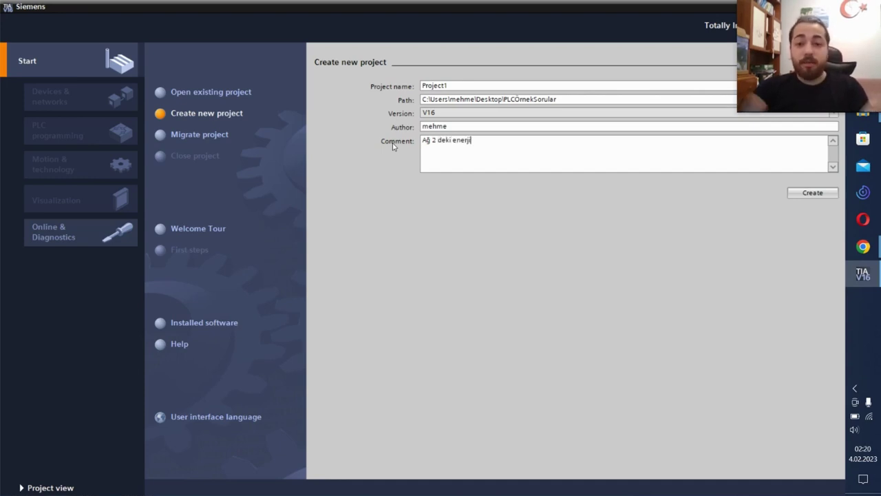
{"action": "type", "text": "durum"}
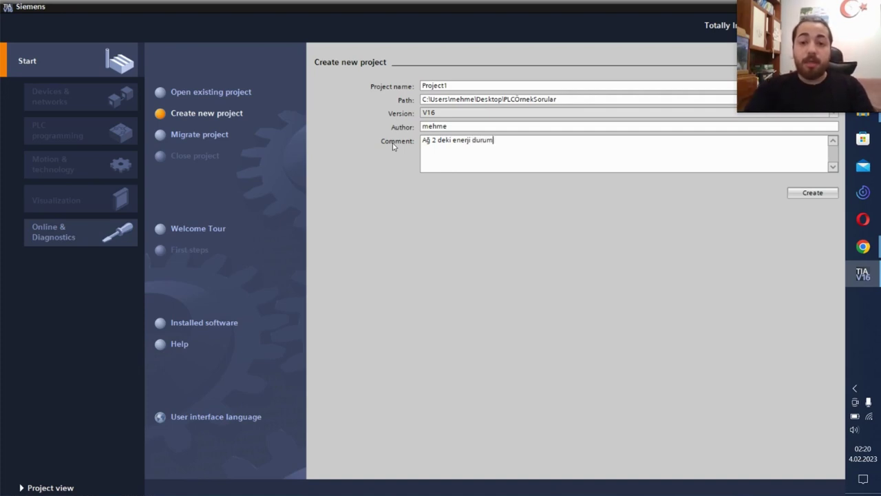
{"action": "type", "text": "una bak"}
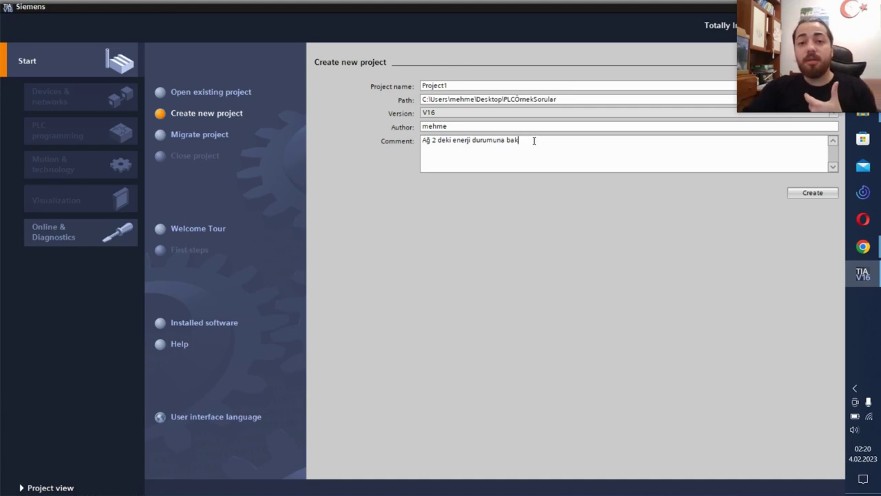
{"action": "left_click_drag", "start_coordinate": [533, 141], "coordinate": [423, 141]}
{"action": "key", "text": "BackSpace"}
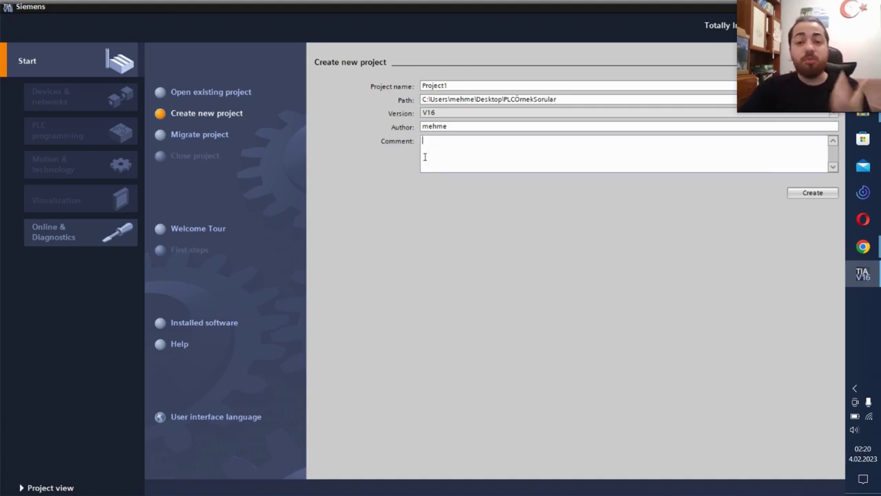
- Set the new project's name to "deneme"
{"action": "double_click", "coordinate": [482, 86]}
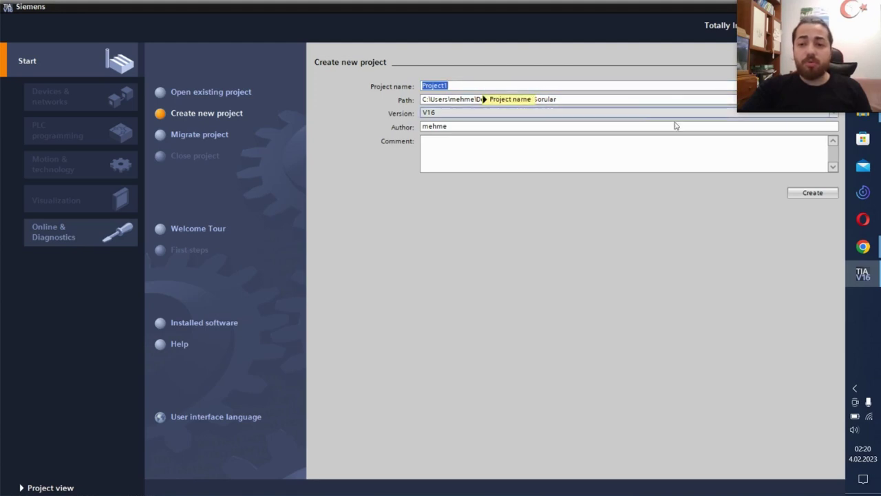
{"action": "left_click", "coordinate": [823, 116]}
{"action": "left_click", "coordinate": [634, 112]}
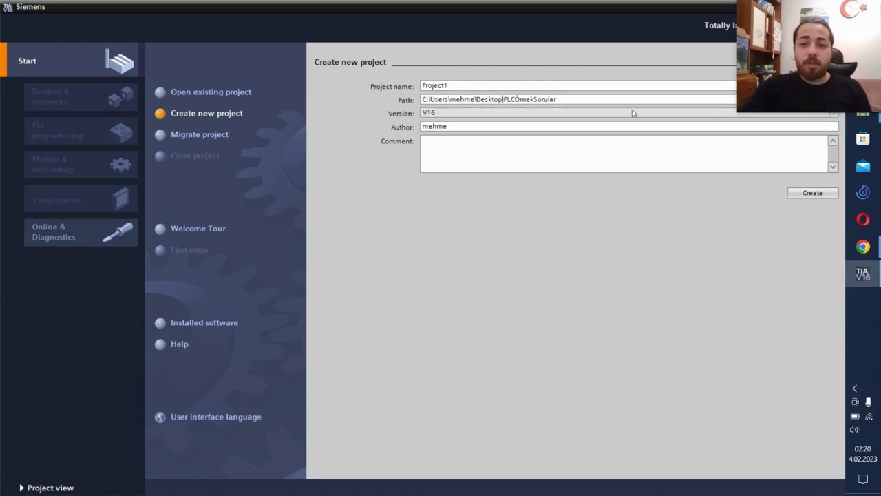
{"action": "mouse_move", "coordinate": [813, 104]}
{"action": "left_click", "coordinate": [474, 85]}
{"action": "double_click", "coordinate": [474, 85]}
{"action": "type", "text": "d"}
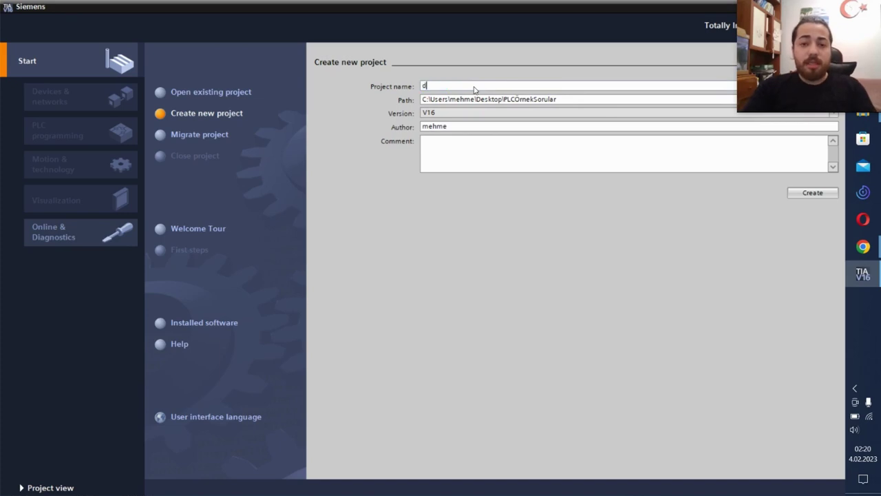
{"action": "type", "text": "eneme"}
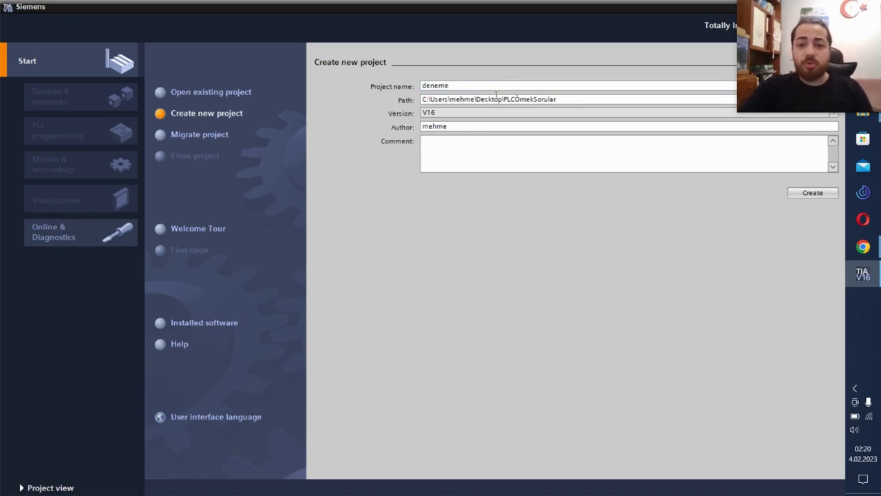
- Change the project name to "ilkproje" and create the project
{"action": "key", "text": "ctrl+a"}
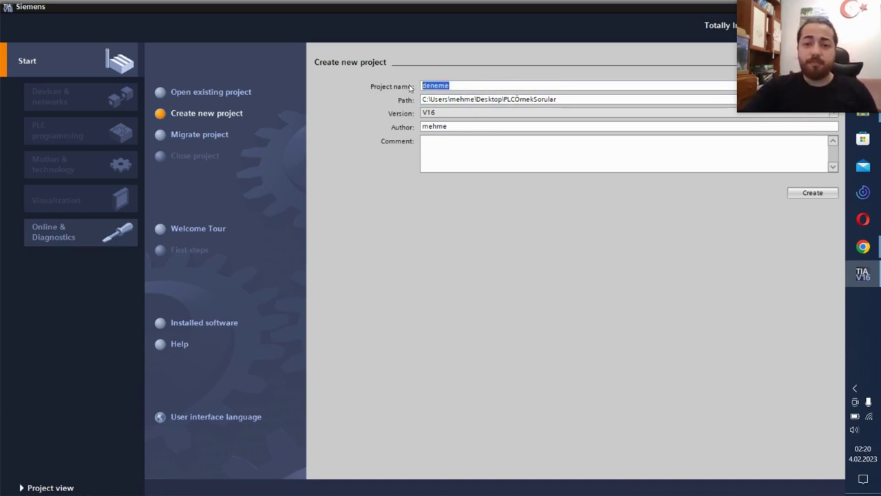
{"action": "key", "text": "BackSpace"}
{"action": "type", "text": "ilkproje"}
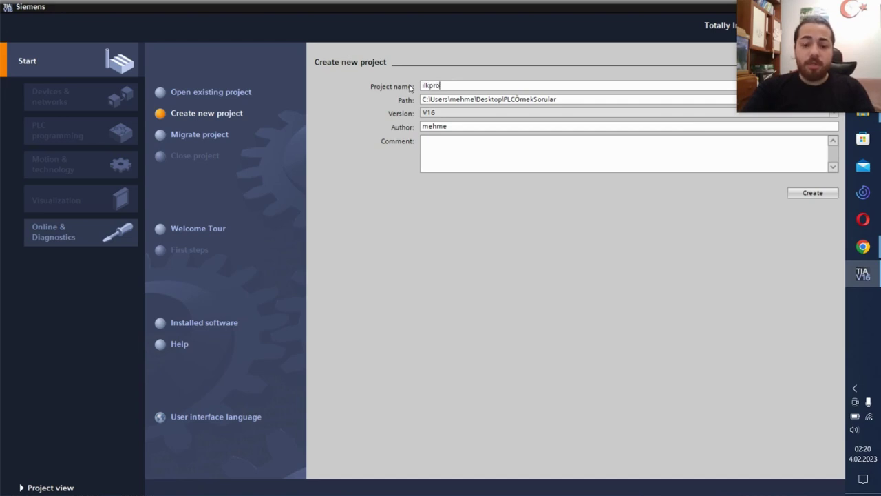
{"action": "left_click", "coordinate": [803, 194]}
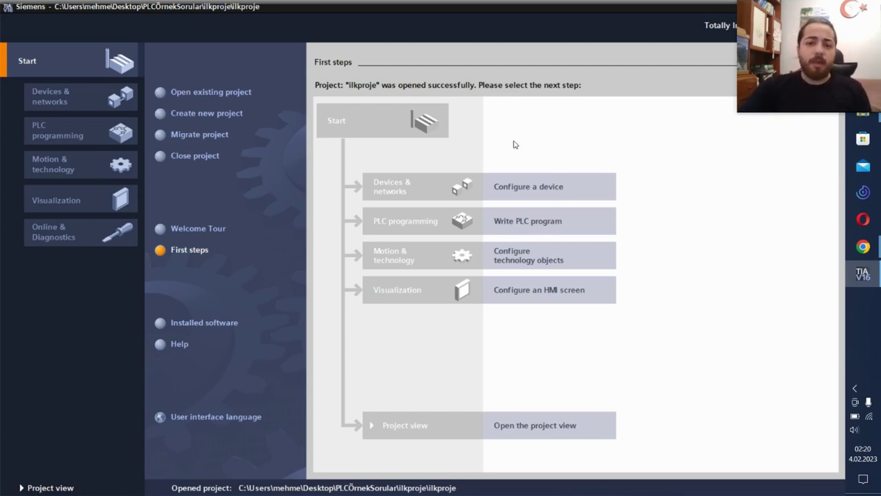
- Start configuring a device for the project and open the form for adding a new device
{"action": "left_click", "coordinate": [554, 202]}
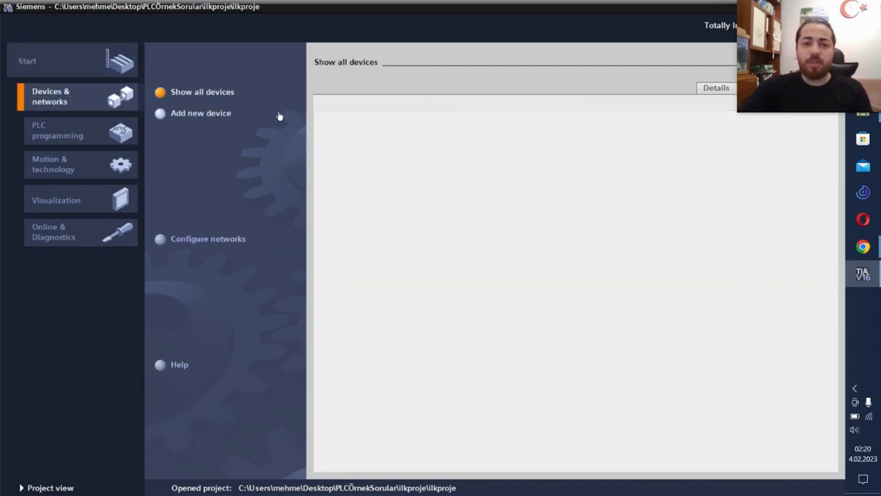
{"action": "left_click", "coordinate": [204, 114]}
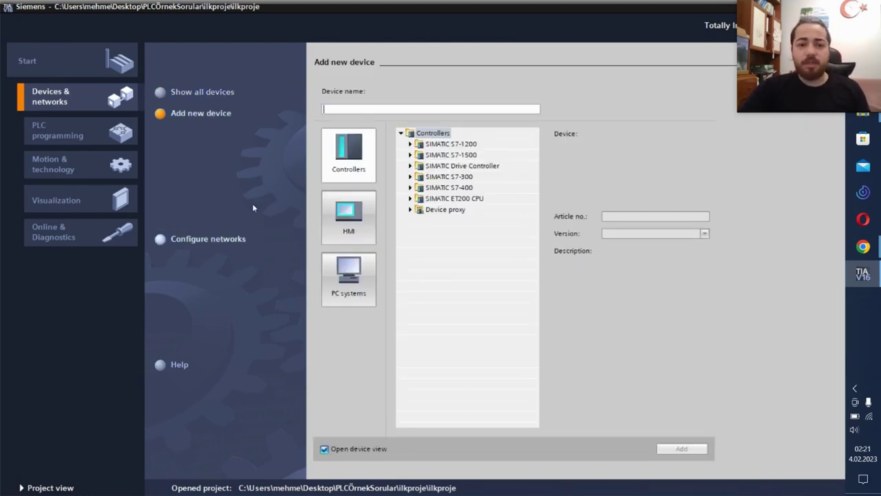
{"action": "left_click", "coordinate": [211, 100]}
{"action": "left_click", "coordinate": [210, 115]}
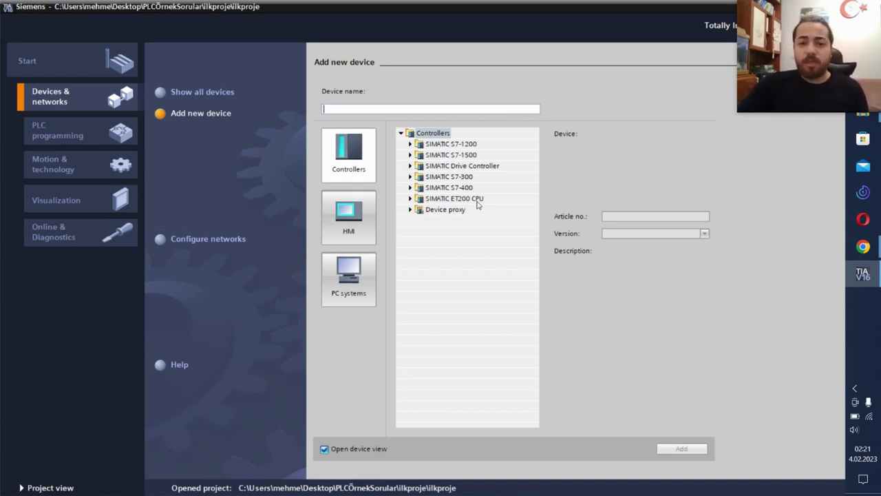
- Look through the descriptions of the SIMATIC S7-1200, S7-1500, S7-300 and S7-400 controller families
{"action": "left_click", "coordinate": [473, 144]}
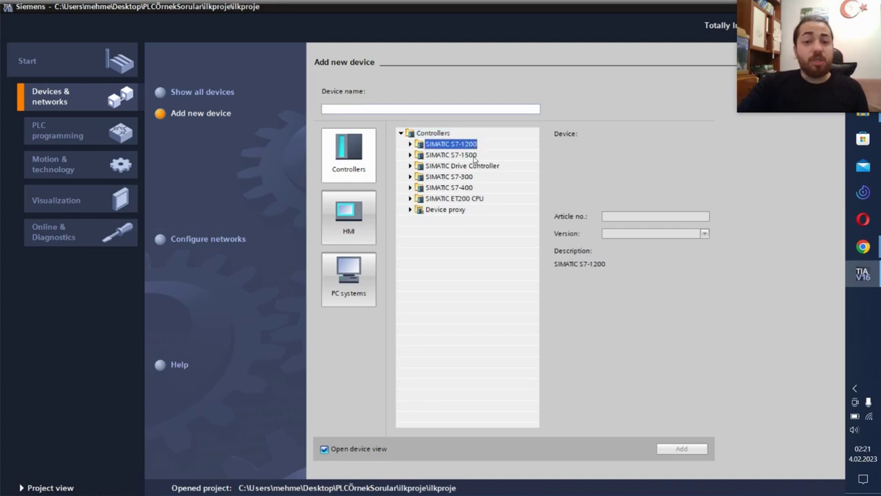
{"action": "left_click", "coordinate": [474, 158]}
{"action": "left_click", "coordinate": [474, 179]}
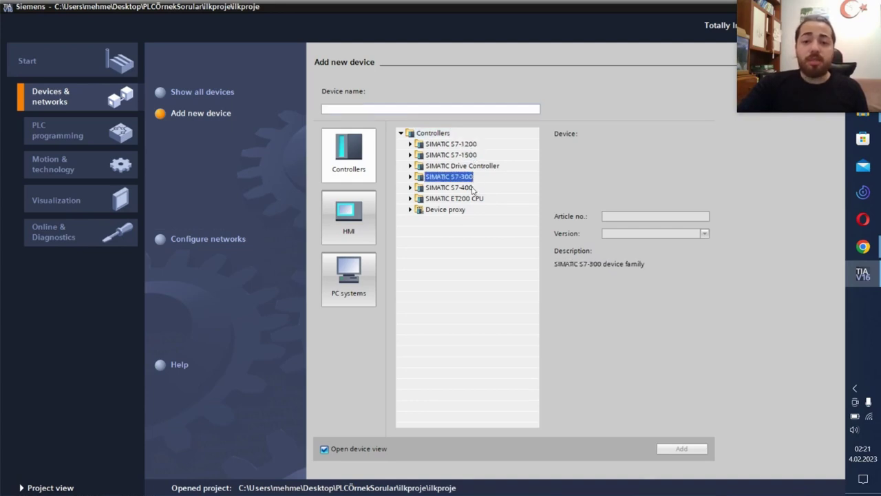
{"action": "left_click", "coordinate": [474, 188]}
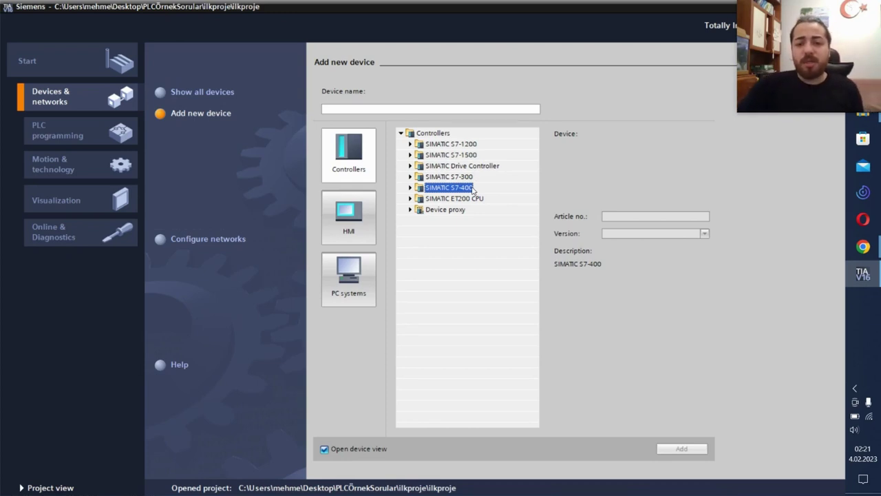
- Select article 6ES7 215-1AG40-0XB0 of the CPU 1215C DC/DC/DC in the SIMATIC S7-1200 family
{"action": "left_click", "coordinate": [419, 144]}
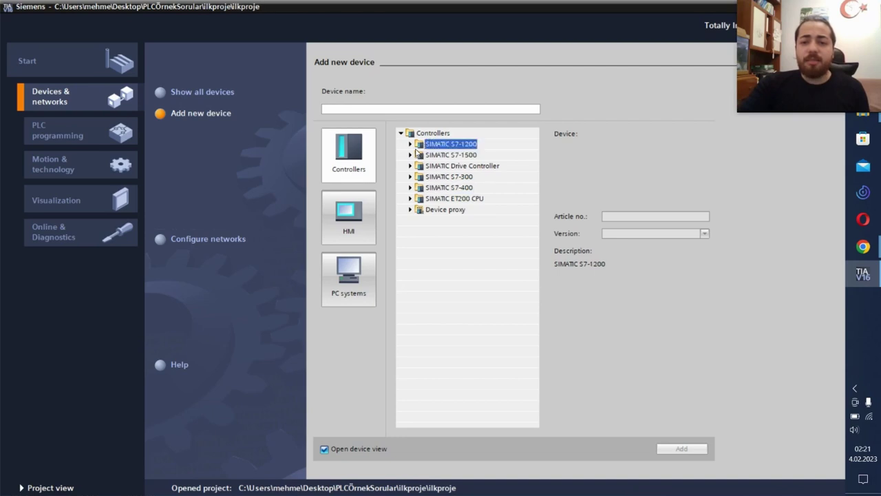
{"action": "left_click", "coordinate": [410, 144]}
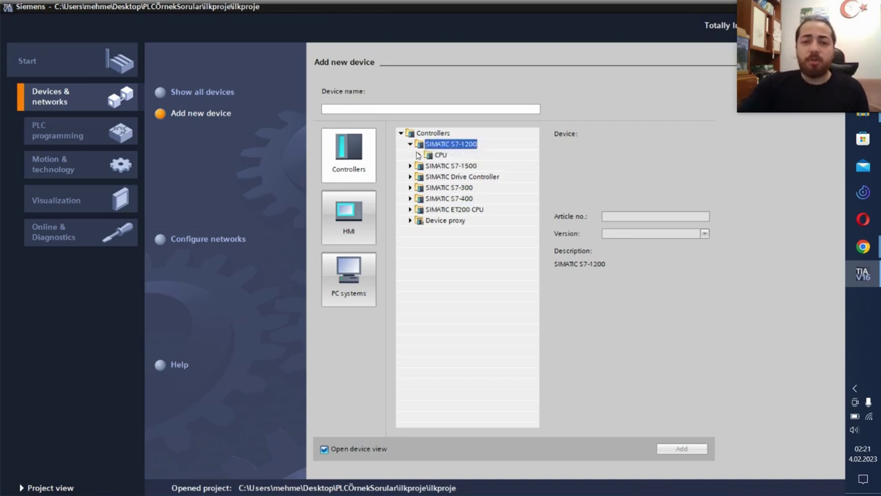
{"action": "left_click", "coordinate": [420, 155]}
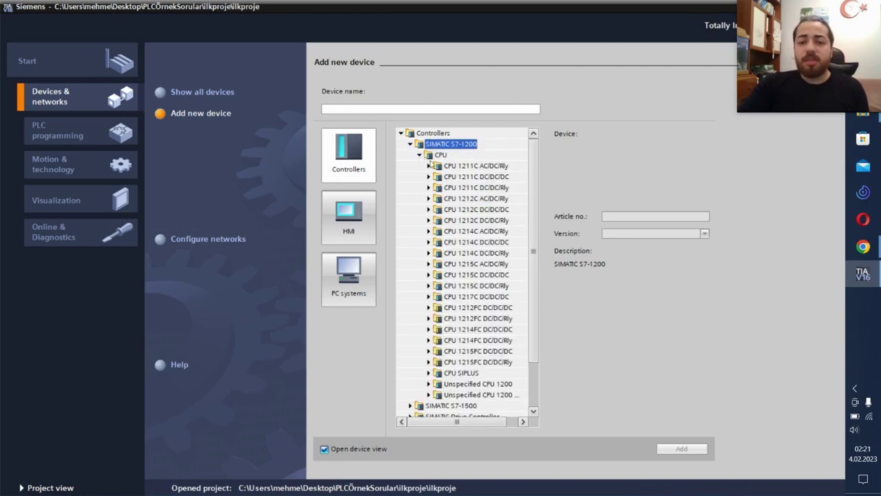
{"action": "scroll", "coordinate": [465, 193], "scroll_direction": "down", "scroll_amount": 2}
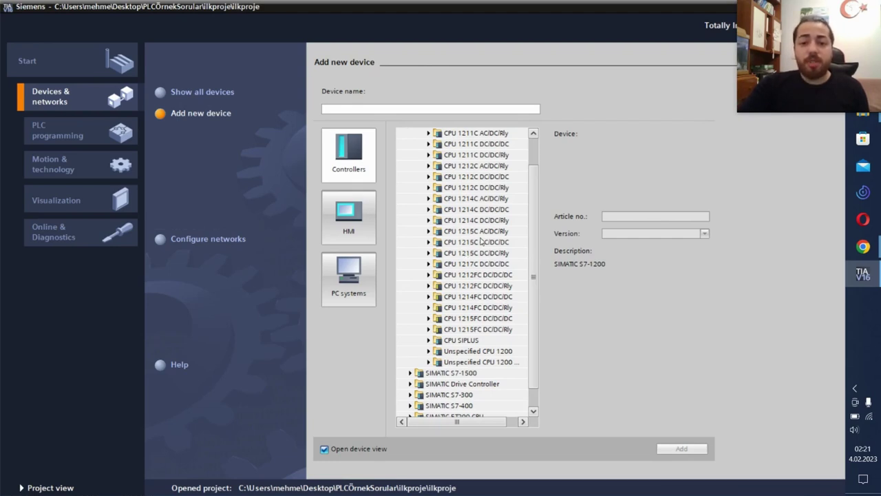
{"action": "left_click", "coordinate": [429, 242]}
{"action": "left_click", "coordinate": [456, 264]}
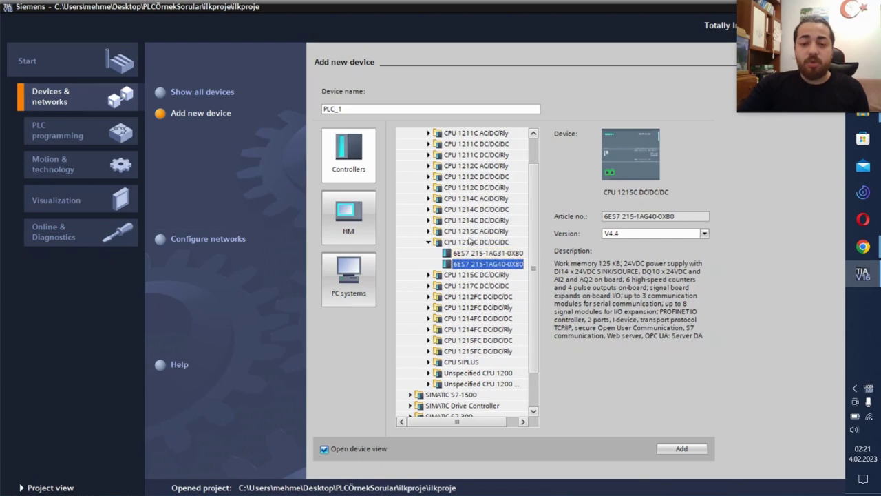
- Collapse the SIMATIC S7-1200 CPU list and compare the S7-1500 and S7-1200 family entries
{"action": "left_click", "coordinate": [429, 242]}
{"action": "key", "text": "Left"}
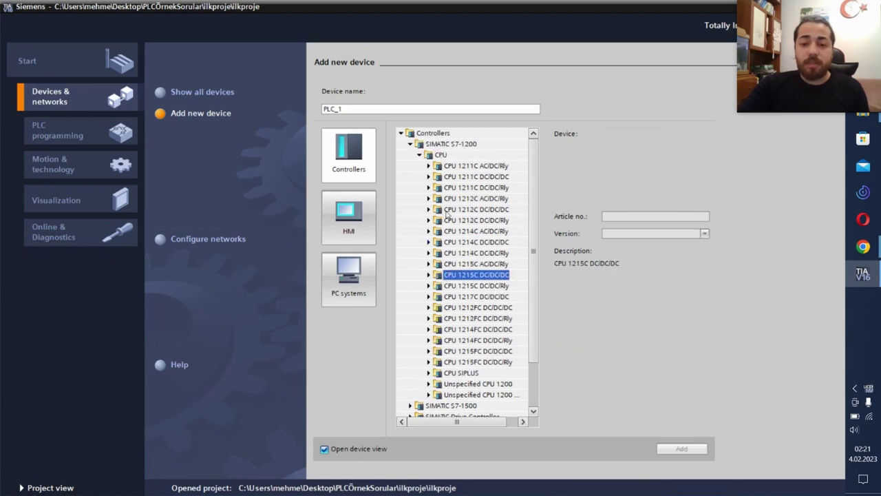
{"action": "left_click", "coordinate": [417, 155]}
{"action": "left_click", "coordinate": [411, 143]}
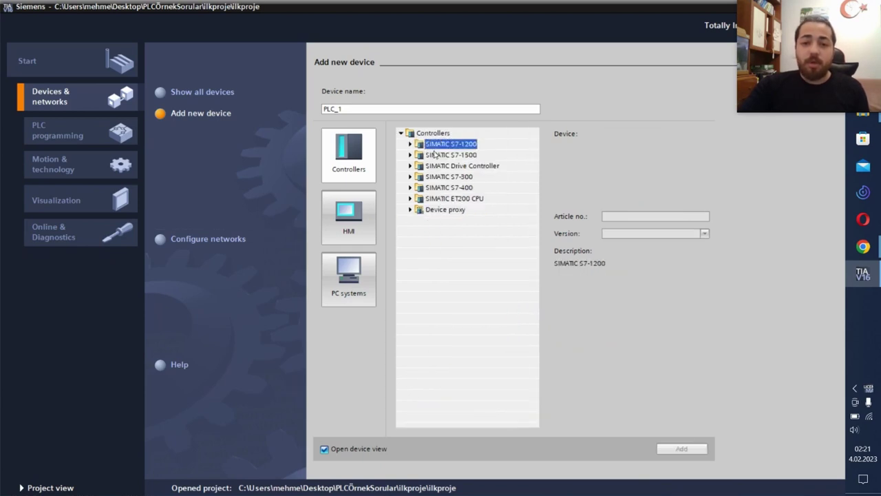
{"action": "left_click", "coordinate": [473, 155]}
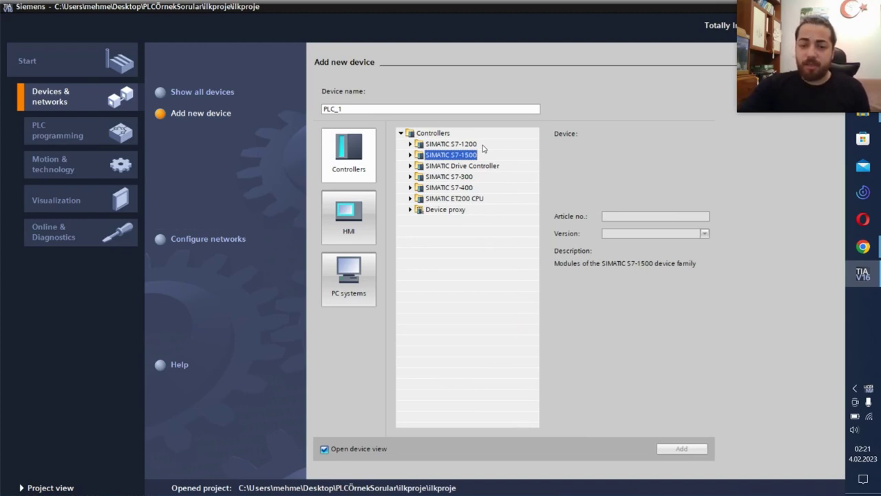
{"action": "left_click", "coordinate": [472, 146]}
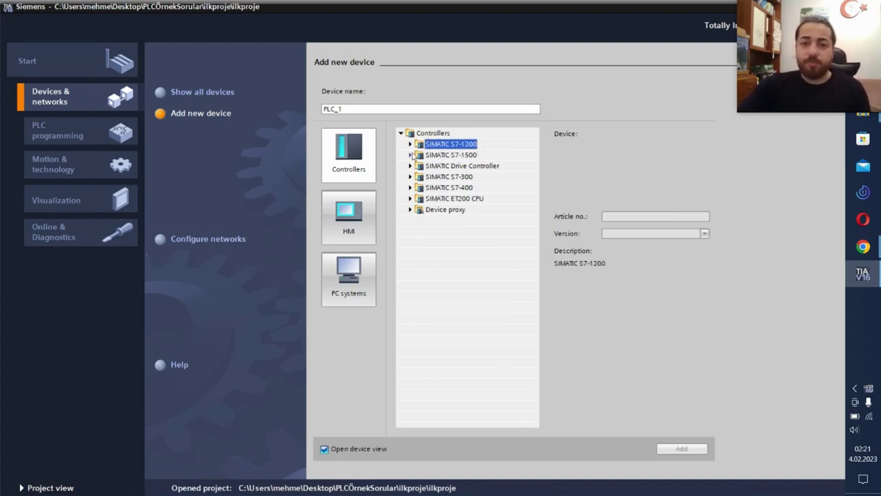
- Expand the SIMATIC S7-1200 CPU list and show the article variants of the CPU 1215C DC/DC/DC
{"action": "left_click", "coordinate": [411, 144]}
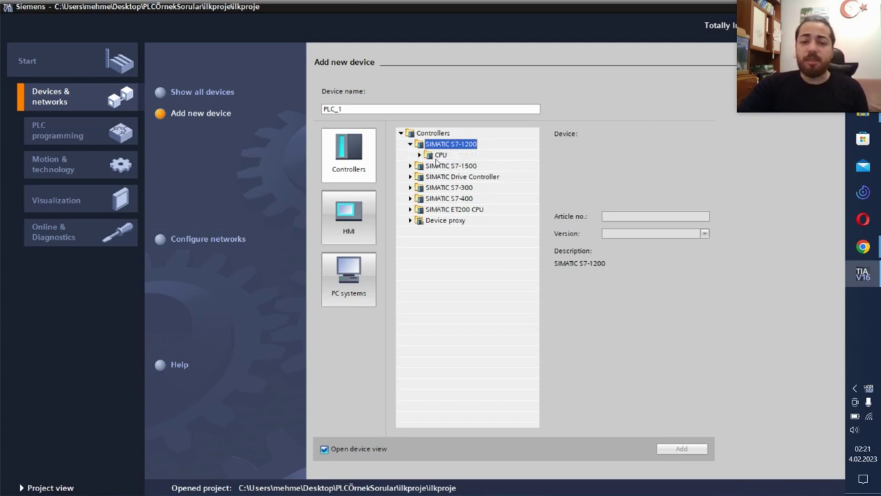
{"action": "left_click", "coordinate": [439, 156]}
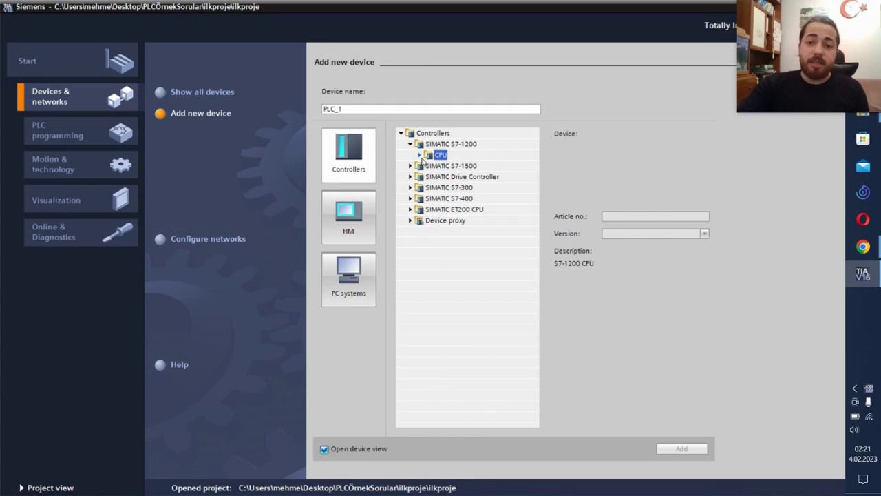
{"action": "left_click", "coordinate": [420, 156]}
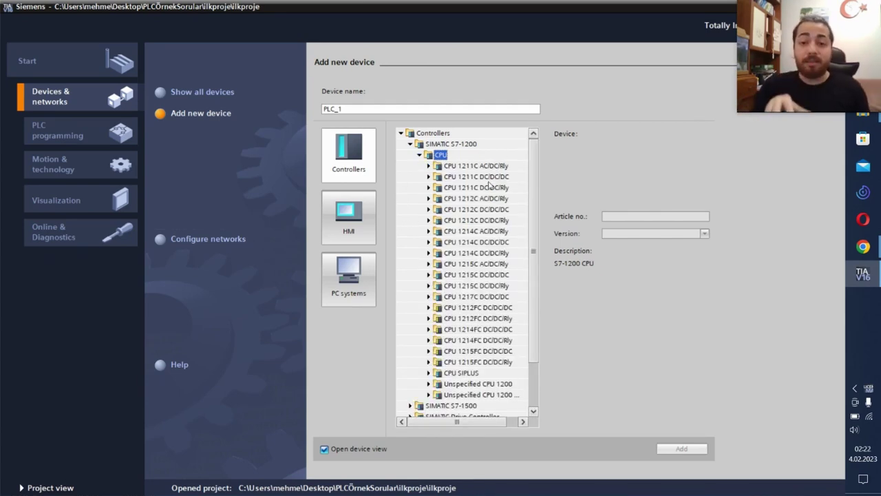
{"action": "scroll", "coordinate": [490, 186], "scroll_direction": "down", "scroll_amount": 1}
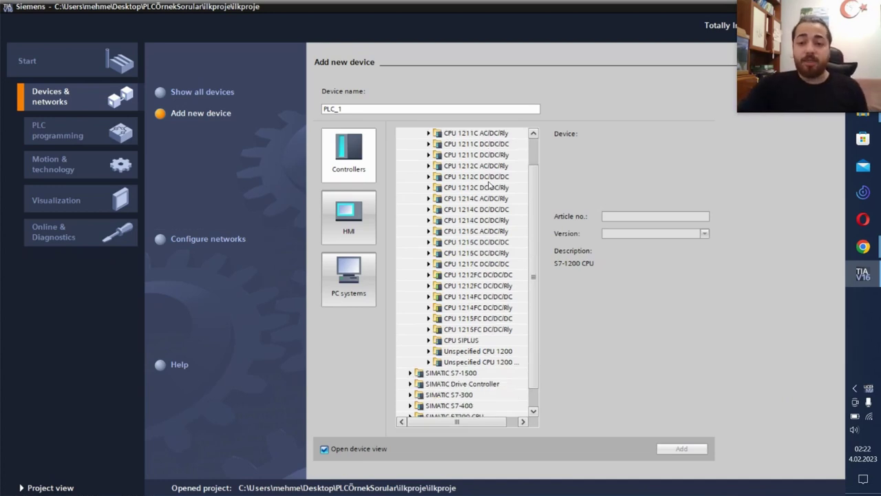
{"action": "scroll", "coordinate": [490, 186], "scroll_direction": "up", "scroll_amount": 1}
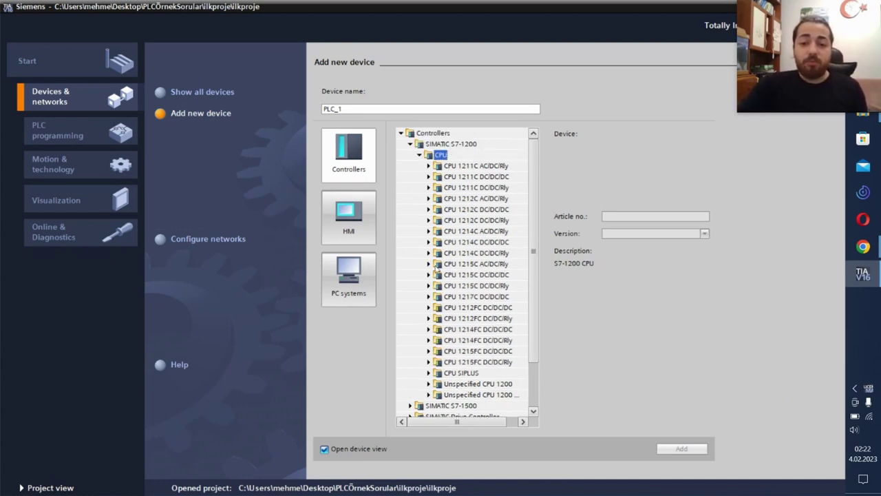
{"action": "left_click", "coordinate": [508, 277]}
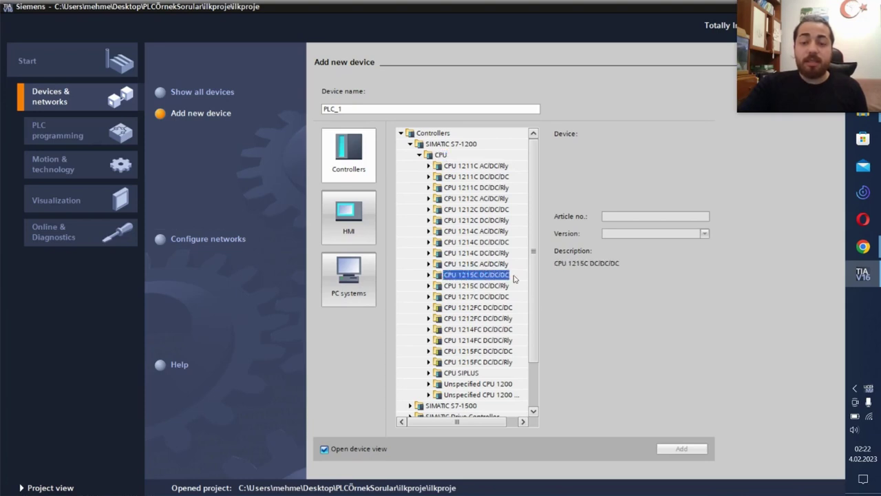
{"action": "left_click", "coordinate": [429, 275]}
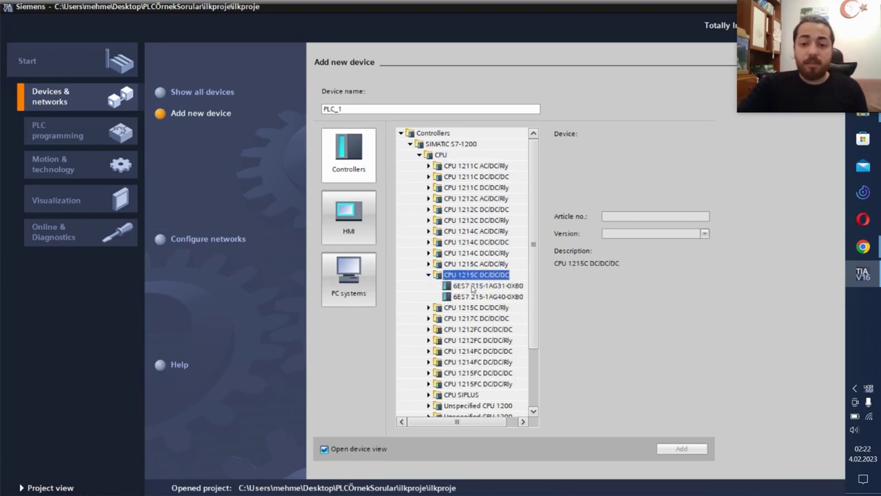
- Compare the descriptions of the CPU 1215C DC/DC/DC variants 6ES7 215-1AG31-0XB0 and 6ES7 215-1AG40-0XB0
{"action": "left_click", "coordinate": [477, 285]}
{"action": "left_click", "coordinate": [478, 296]}
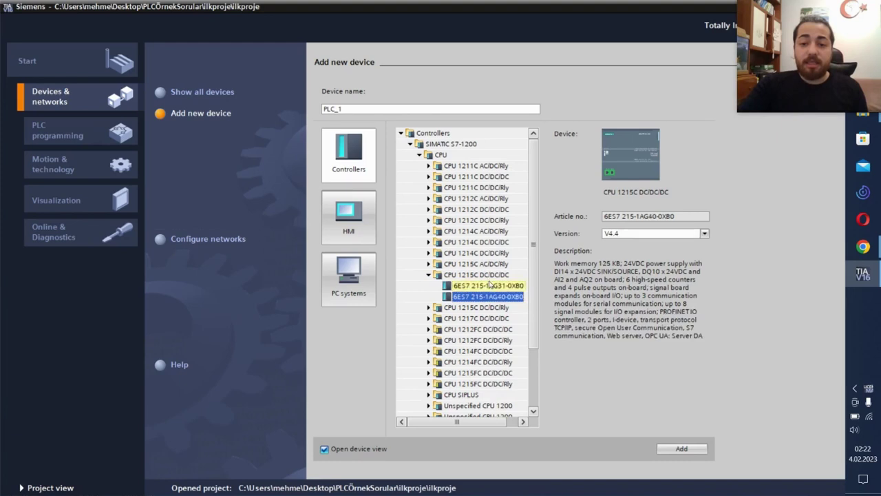
{"action": "left_click", "coordinate": [490, 285]}
{"action": "left_click", "coordinate": [492, 296]}
{"action": "left_click", "coordinate": [496, 286]}
{"action": "left_click", "coordinate": [496, 297]}
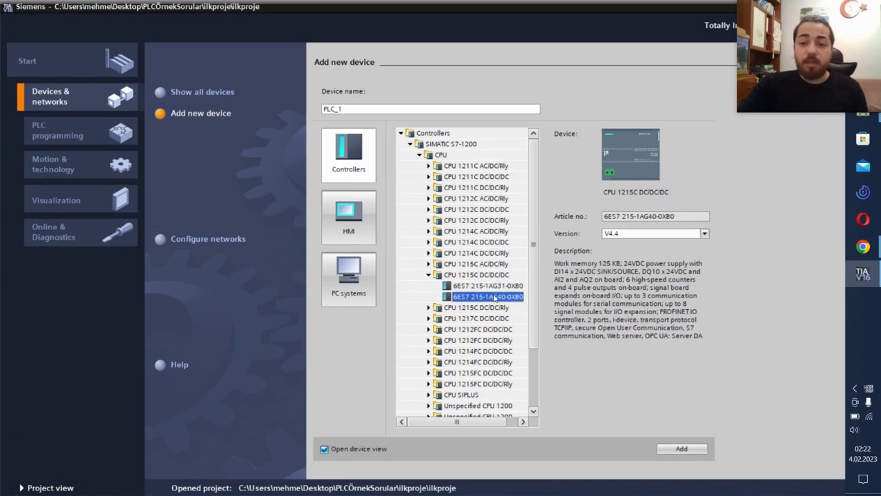
{"action": "left_click", "coordinate": [495, 286]}
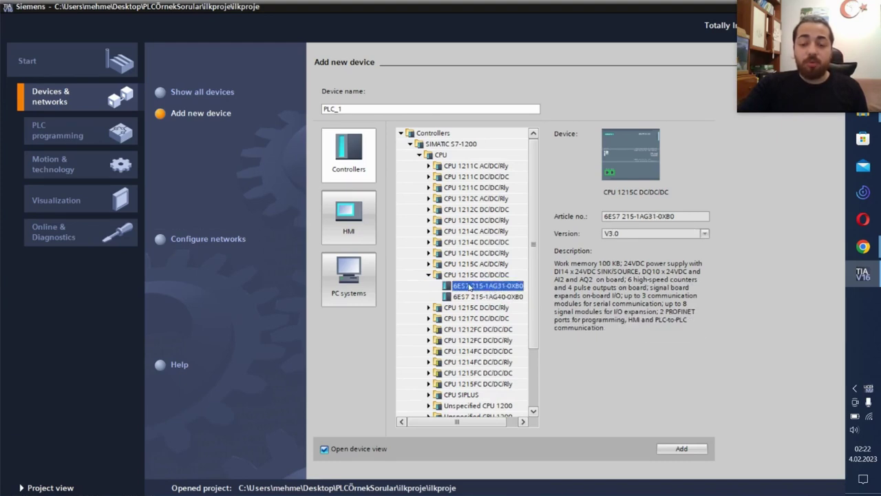
{"action": "left_click", "coordinate": [492, 296]}
{"action": "left_click", "coordinate": [492, 286]}
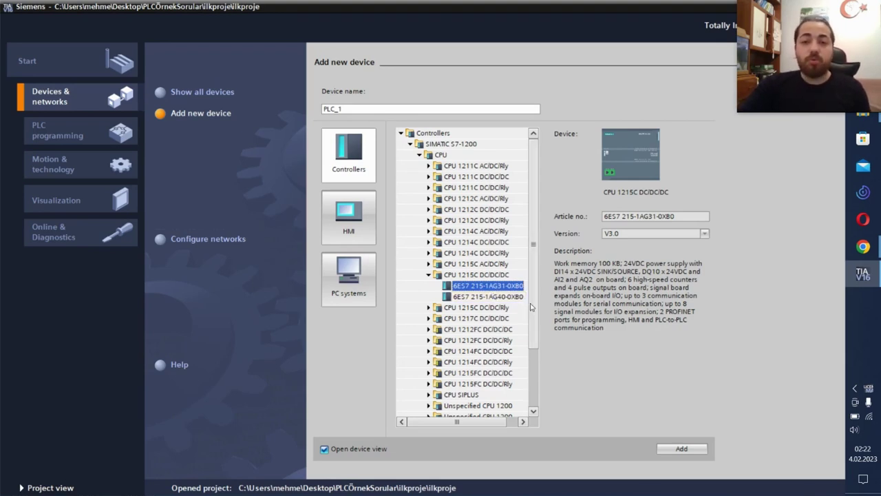
- Add the CPU 1215C DC/DC/DC with article number 6ES7 215-1AG40-0XB0 and firmware version V4.1 to the project
{"action": "left_click_drag", "start_coordinate": [531, 306], "coordinate": [531, 315]}
{"action": "left_click", "coordinate": [494, 285]}
{"action": "left_click", "coordinate": [628, 234]}
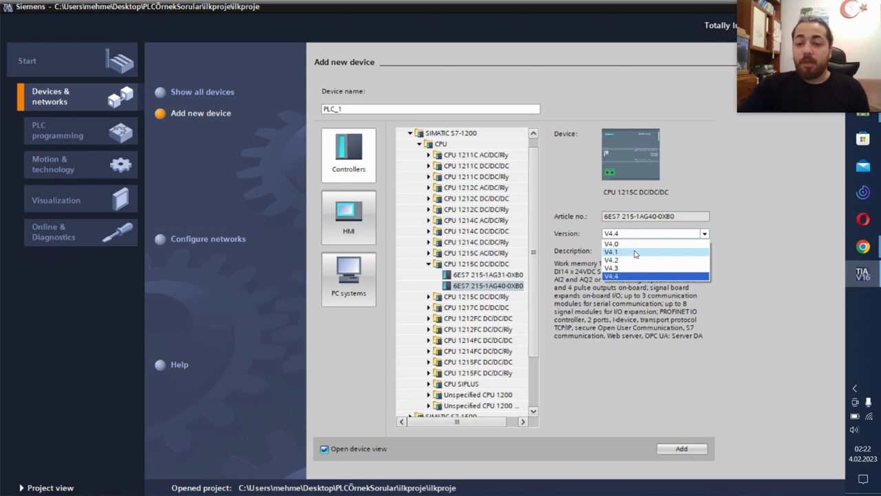
{"action": "left_click", "coordinate": [635, 253]}
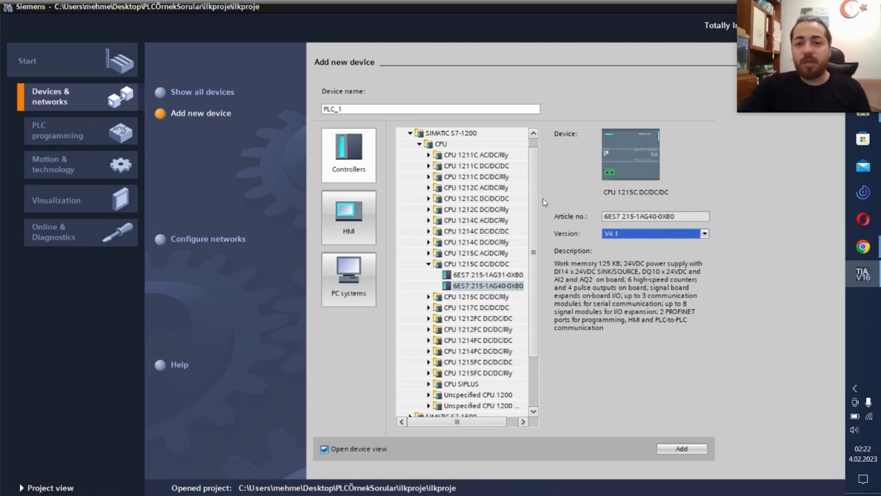
{"action": "left_click", "coordinate": [701, 452]}
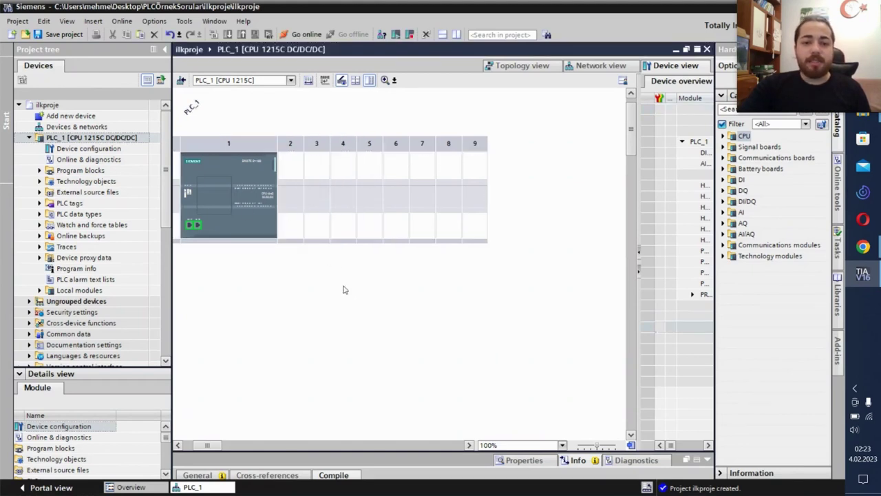
- Examine the added CPU's ports, input and output addresses, and model marking up close in the device view
{"action": "scroll", "coordinate": [325, 288], "scroll_direction": "up", "scroll_amount": 5}
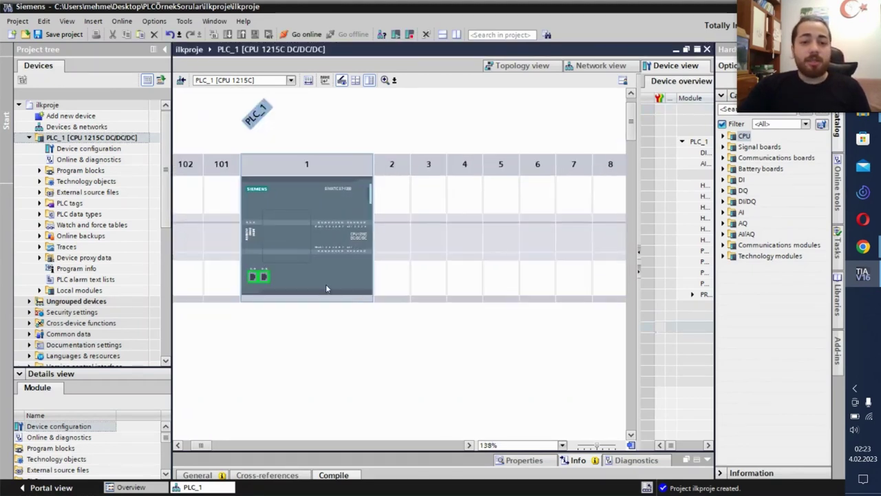
{"action": "scroll", "coordinate": [326, 289], "scroll_direction": "up", "scroll_amount": 1}
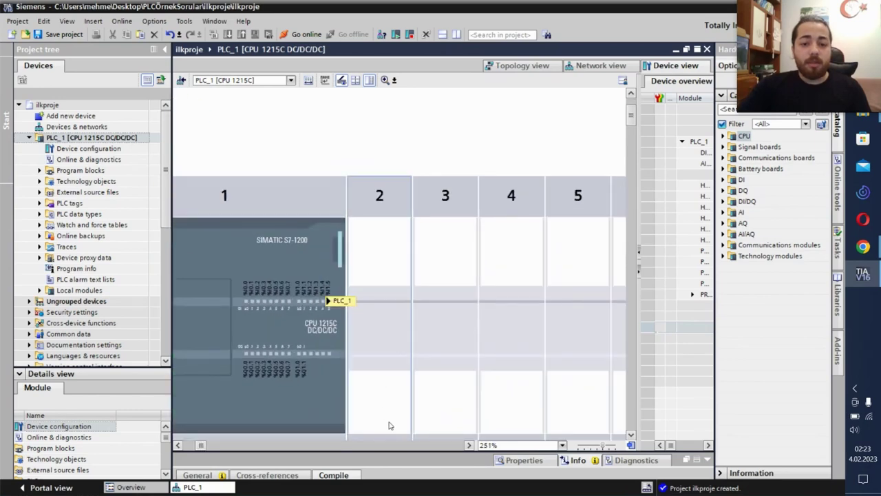
{"action": "scroll", "coordinate": [197, 448], "scroll_direction": "left", "scroll_amount": 2}
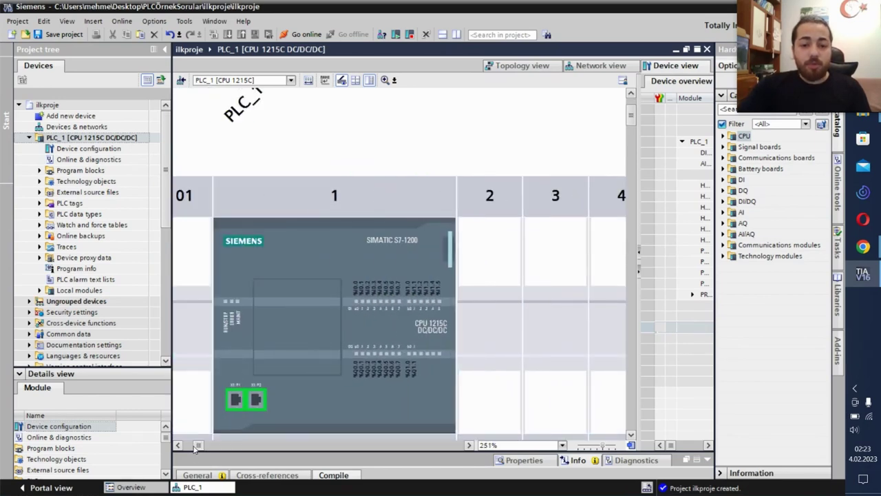
{"action": "scroll", "coordinate": [284, 309], "scroll_direction": "down", "scroll_amount": 3}
{"action": "scroll", "coordinate": [292, 307], "scroll_direction": "up", "scroll_amount": 2}
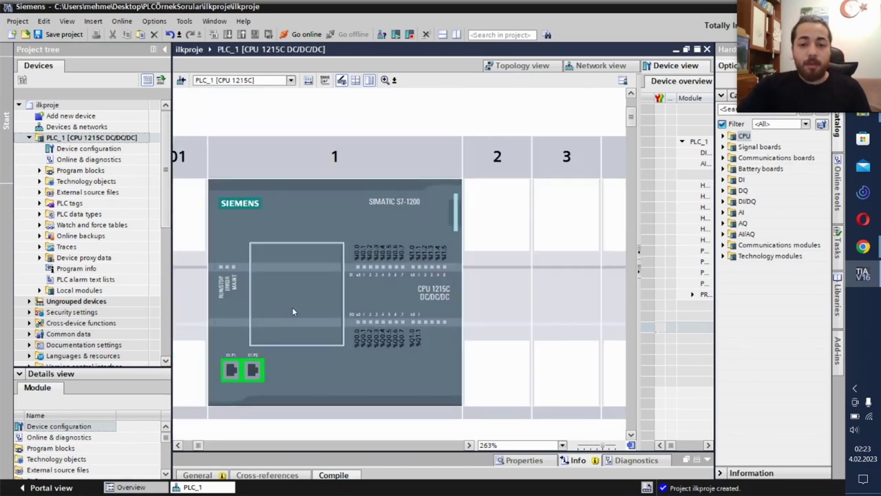
{"action": "left_click", "coordinate": [292, 307]}
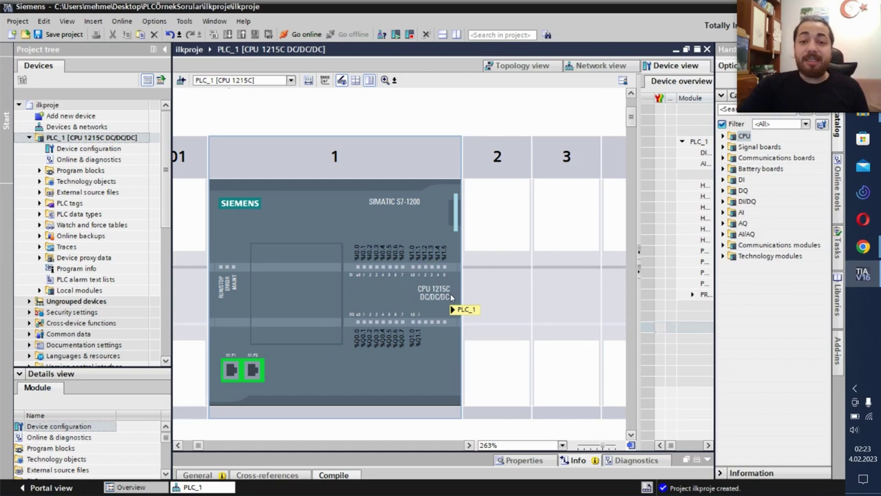
{"action": "mouse_move", "coordinate": [451, 297]}
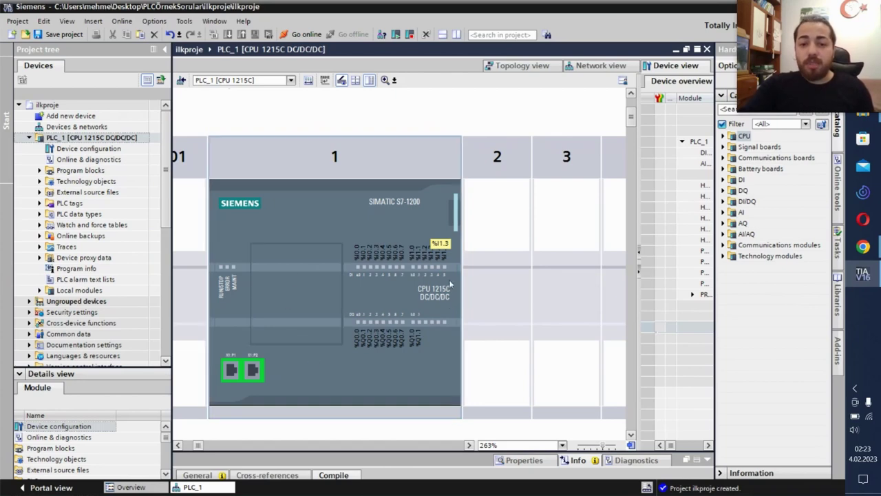
- Show the whole Rack_0 with the CPU and its neighbouring slots in the device view at 100% zoom
{"action": "left_click", "coordinate": [394, 234]}
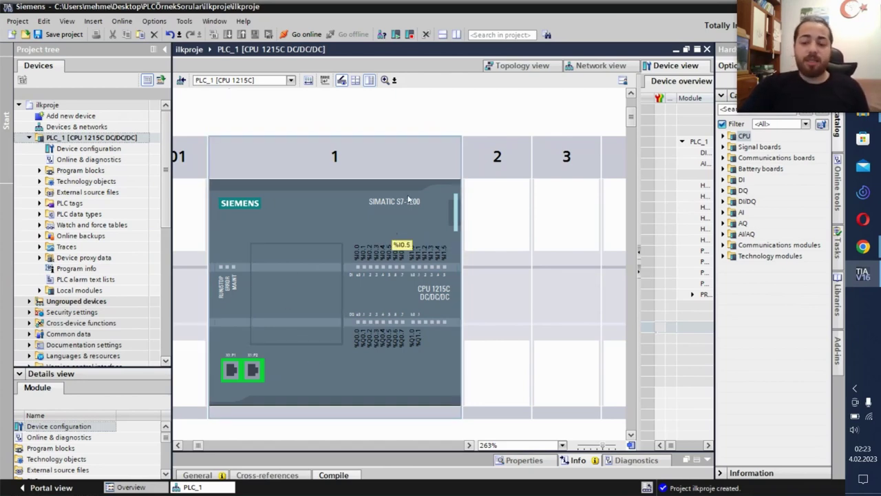
{"action": "scroll", "coordinate": [408, 199], "scroll_direction": "down", "scroll_amount": 8}
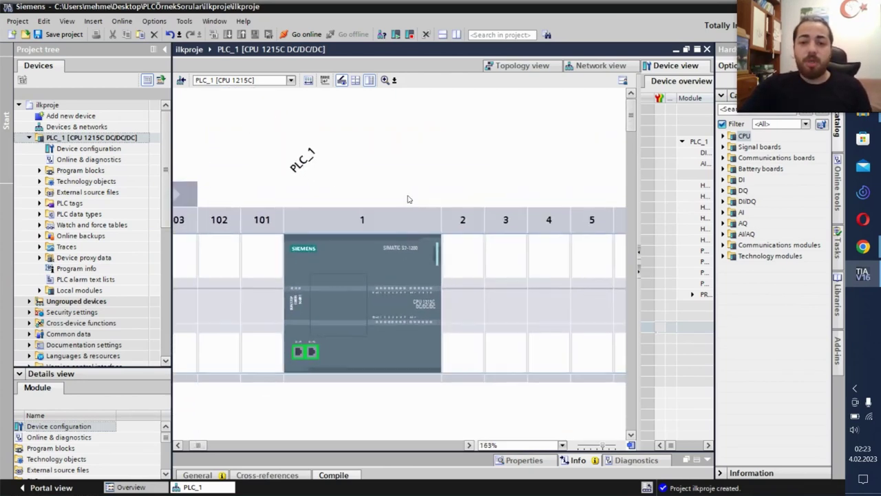
{"action": "scroll", "coordinate": [409, 199], "scroll_direction": "down", "scroll_amount": 3}
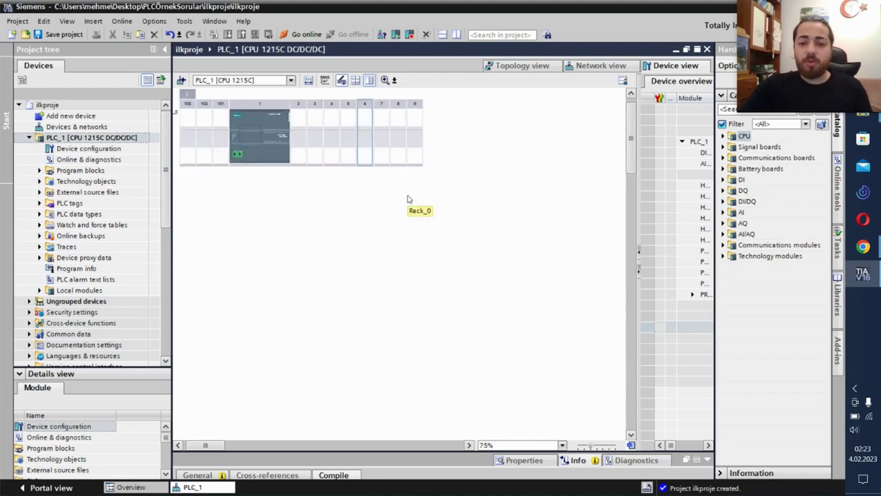
{"action": "scroll", "coordinate": [408, 199], "scroll_direction": "up", "scroll_amount": 1}
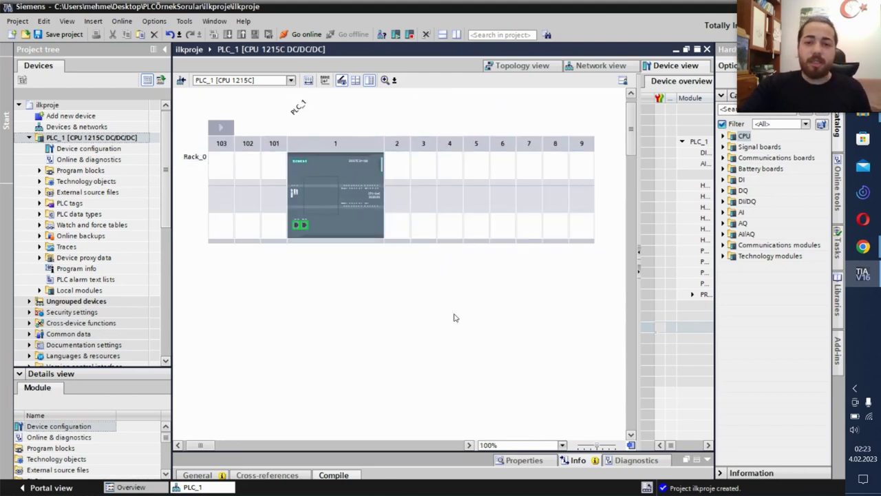
{"action": "left_click", "coordinate": [354, 168]}
{"action": "left_click_drag", "start_coordinate": [355, 167], "coordinate": [364, 232]}
{"action": "left_click", "coordinate": [331, 317]}
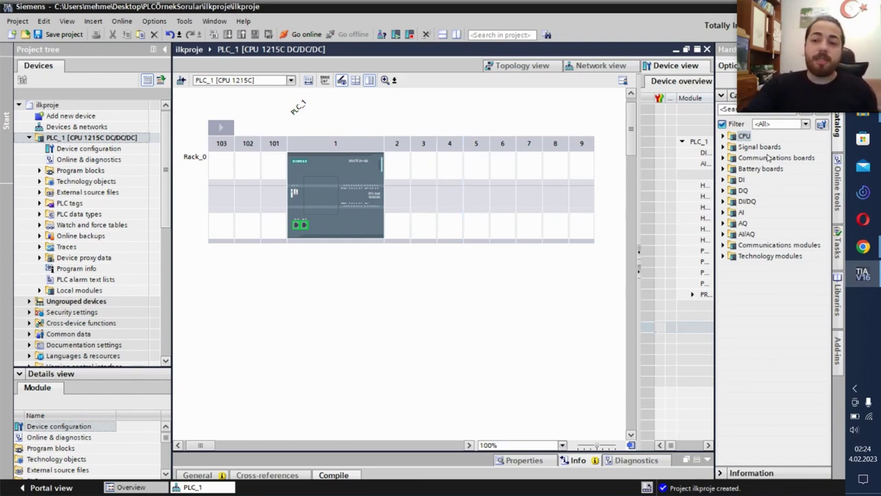
- Look through the CPU models in the hardware catalog, collapse that list, and examine the module types under Signal boards
{"action": "double_click", "coordinate": [745, 137]}
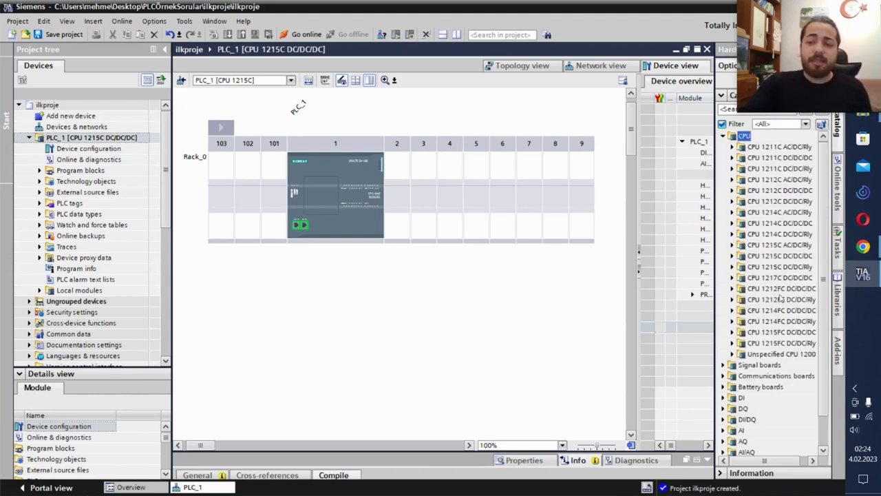
{"action": "left_click", "coordinate": [723, 135]}
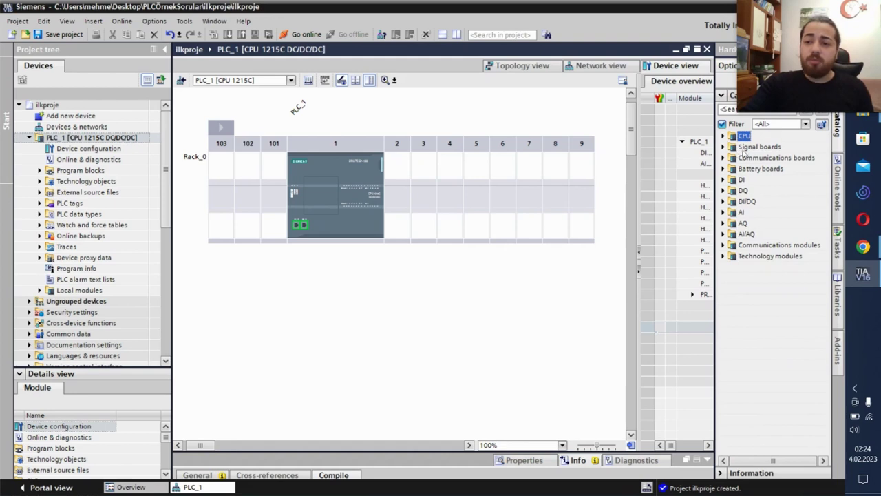
{"action": "left_click", "coordinate": [748, 149]}
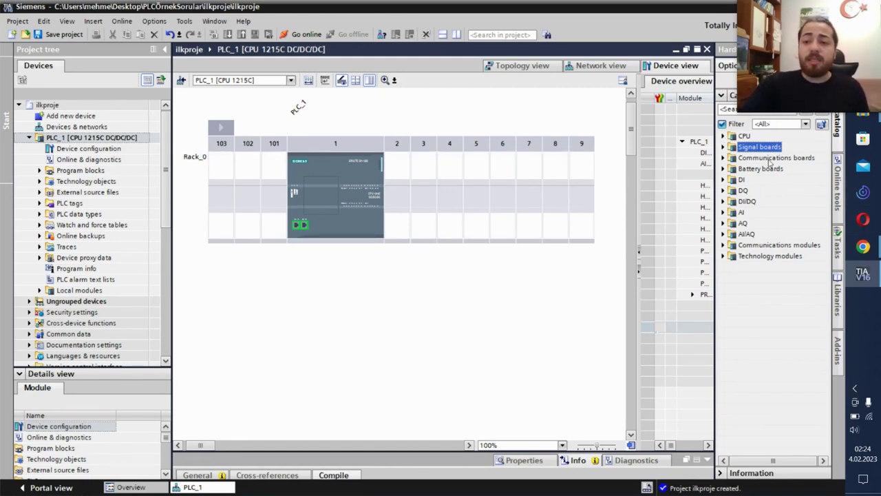
{"action": "left_click", "coordinate": [724, 147]}
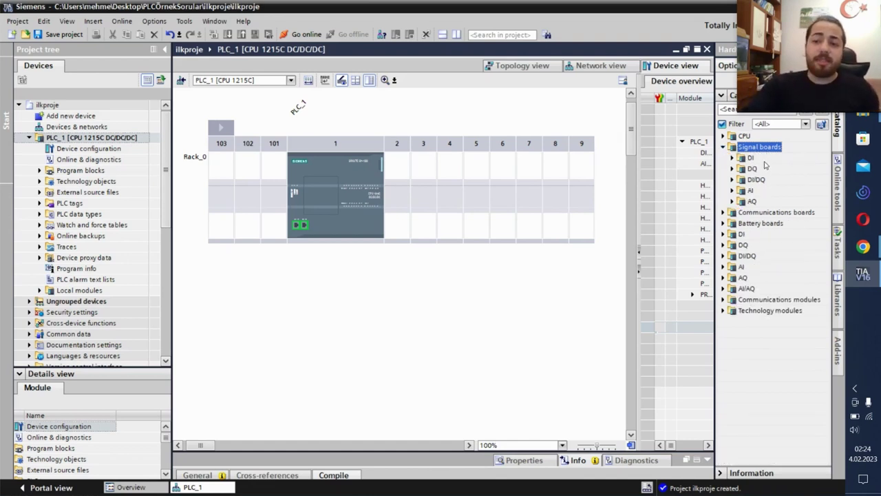
{"action": "left_click", "coordinate": [751, 159]}
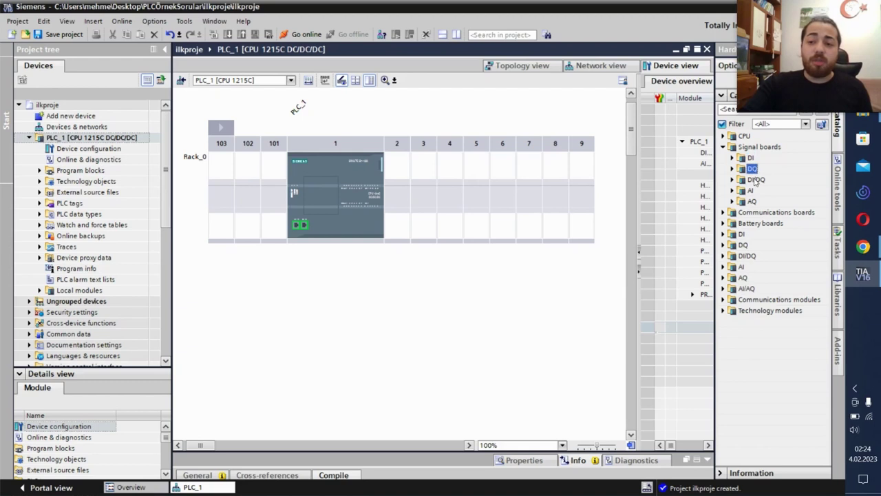